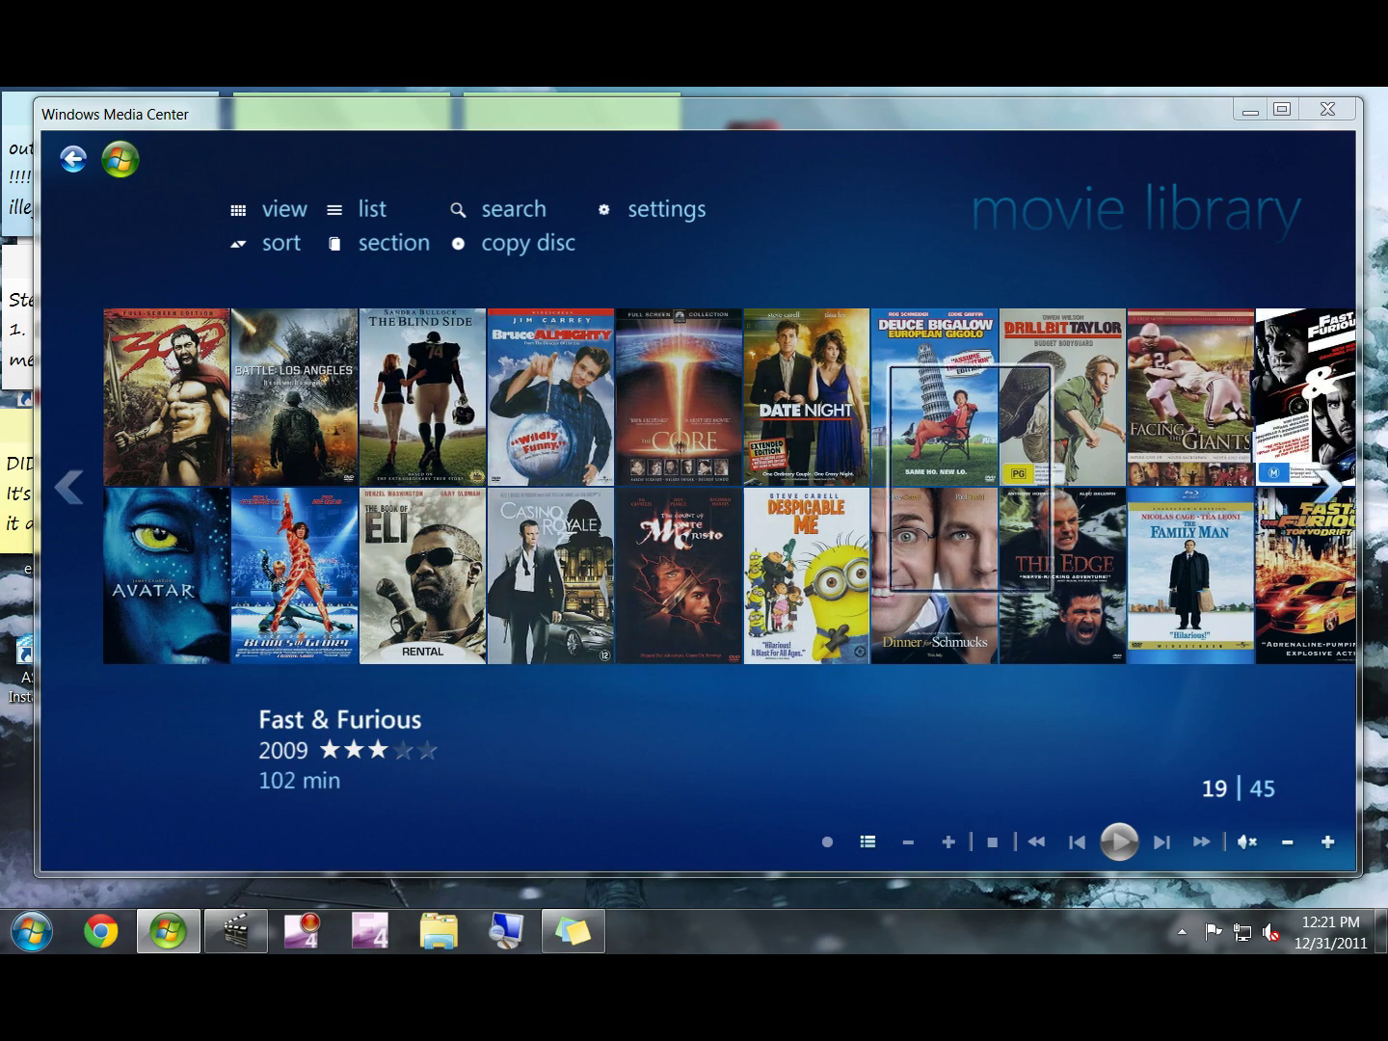
Browse forward through the movie covers in the Windows Media Center movie library
click(1328, 491)
click(1329, 487)
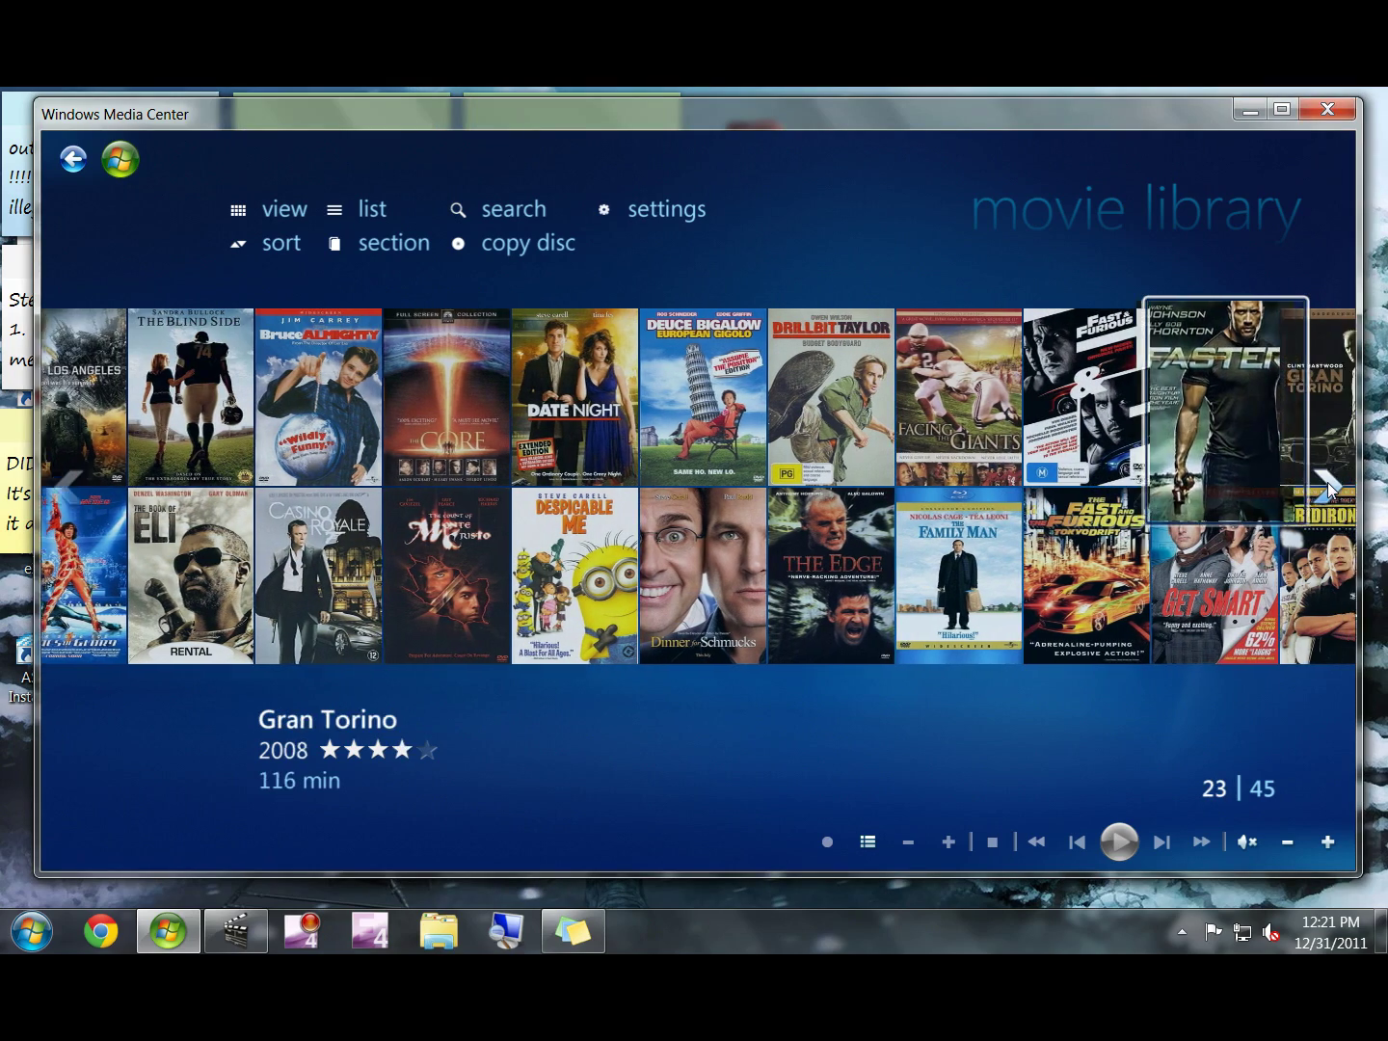
click(1329, 487)
click(1328, 486)
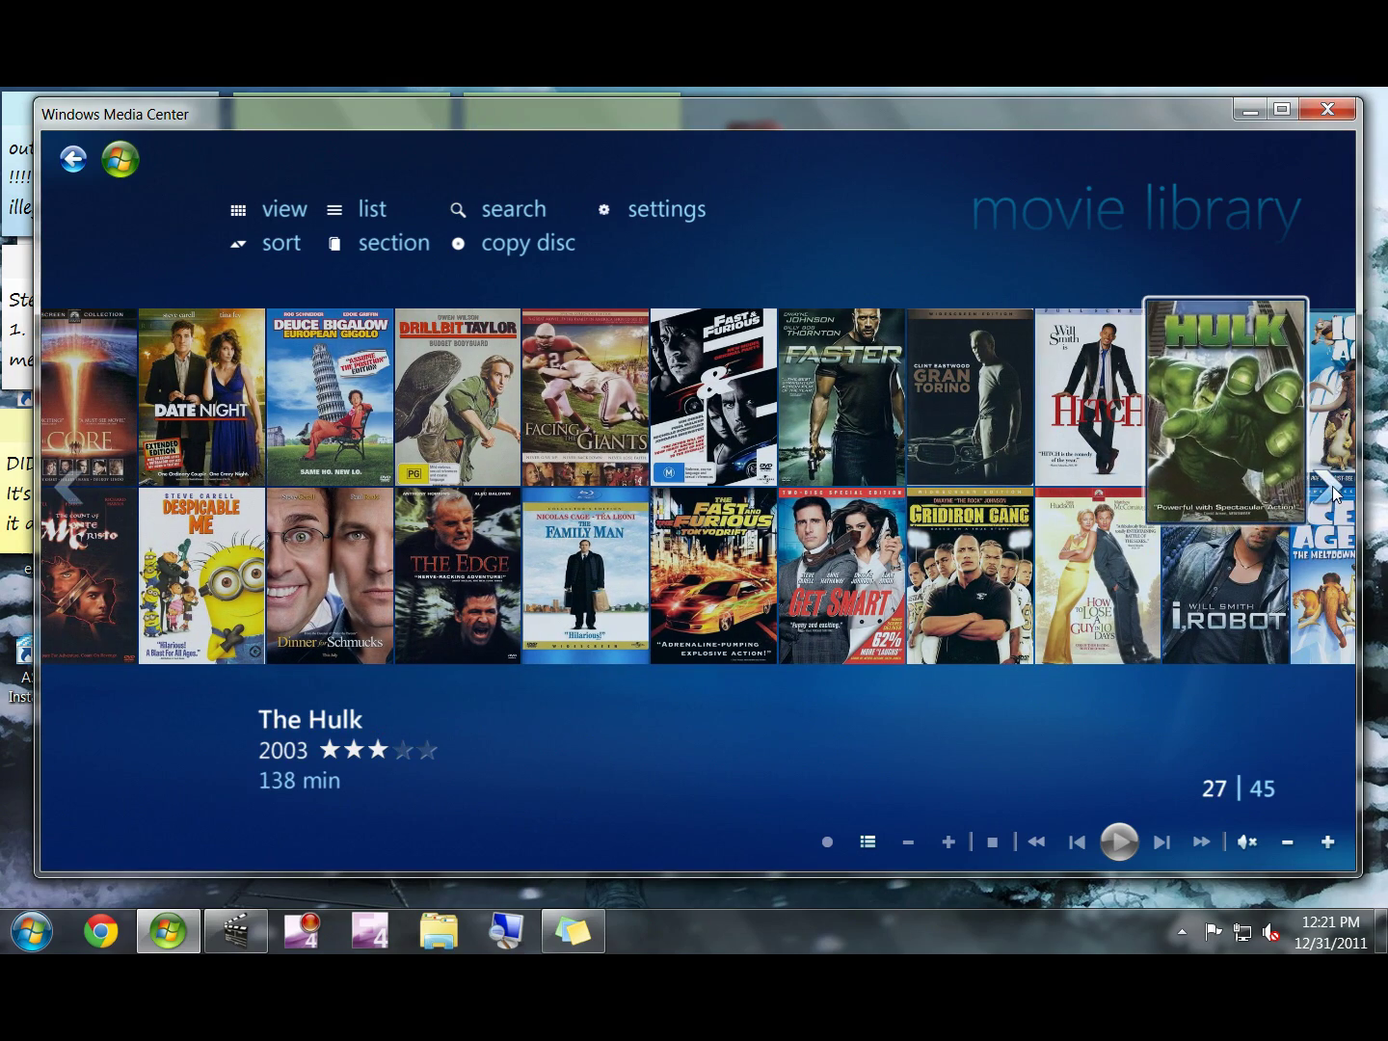
click(1331, 487)
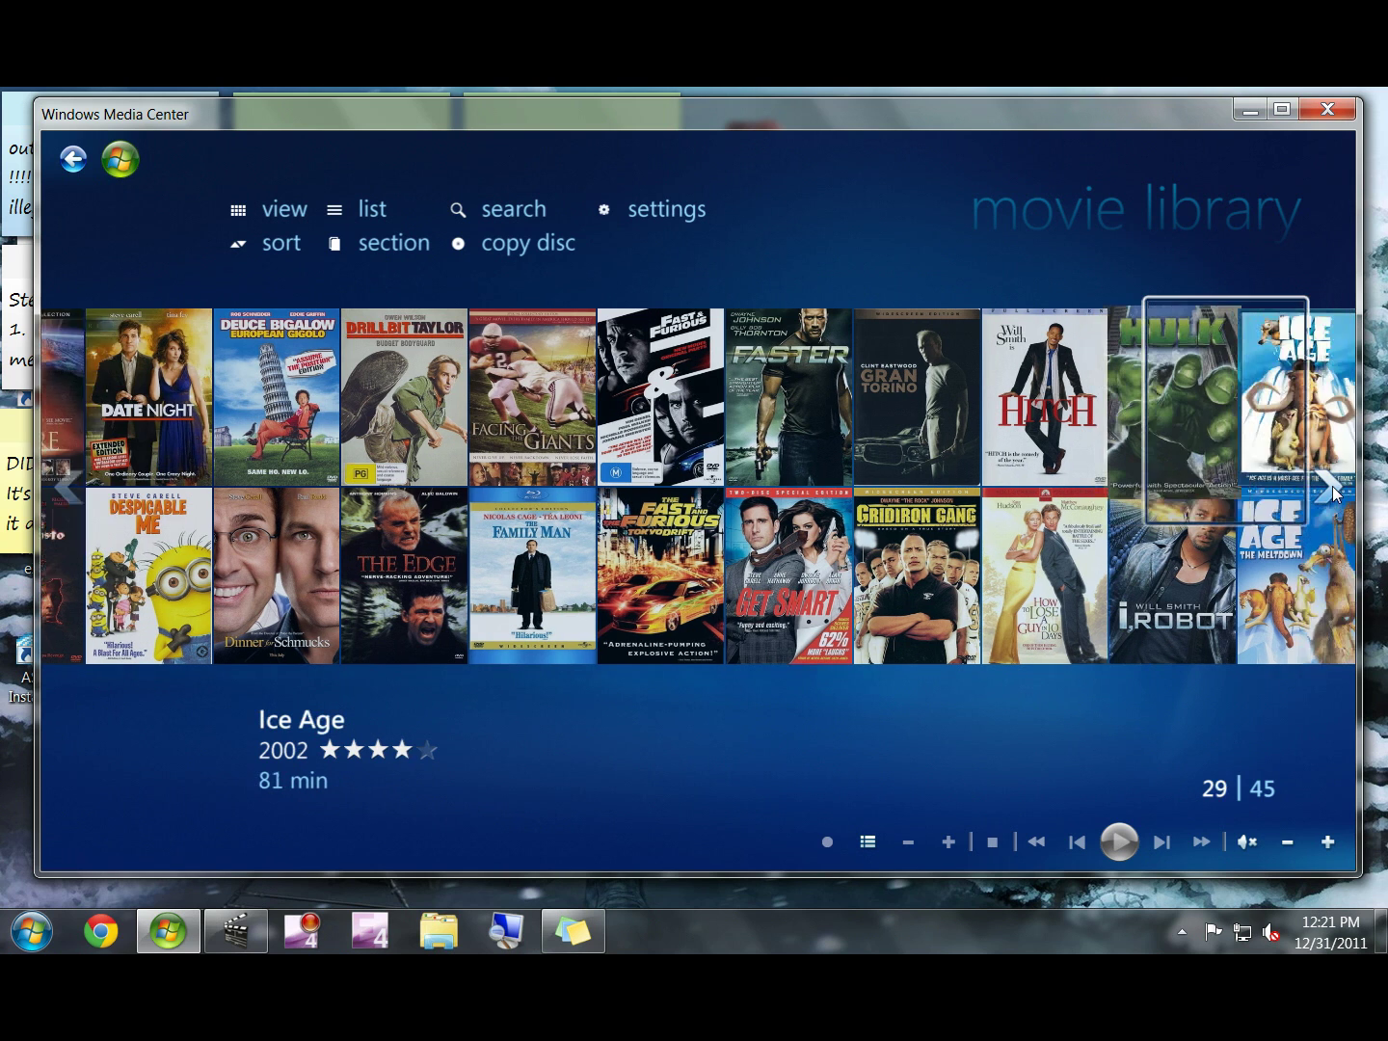
click(1330, 487)
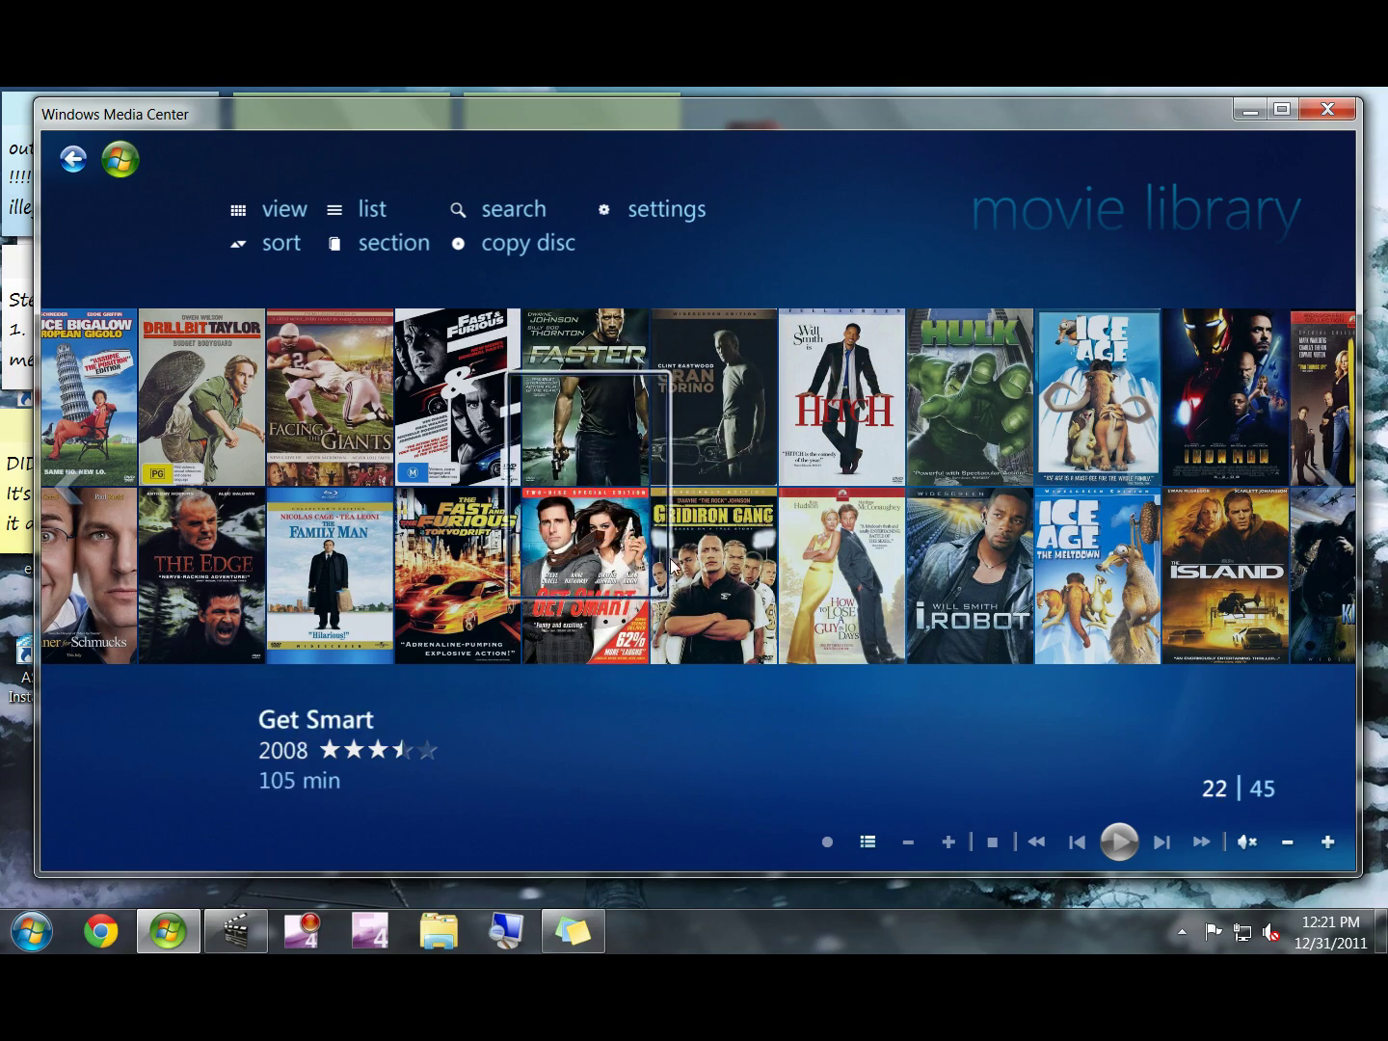
Minimize the movie library and enlarge the blue PLEASE READ note to read its introduction, shrinking it back when done
click(1249, 116)
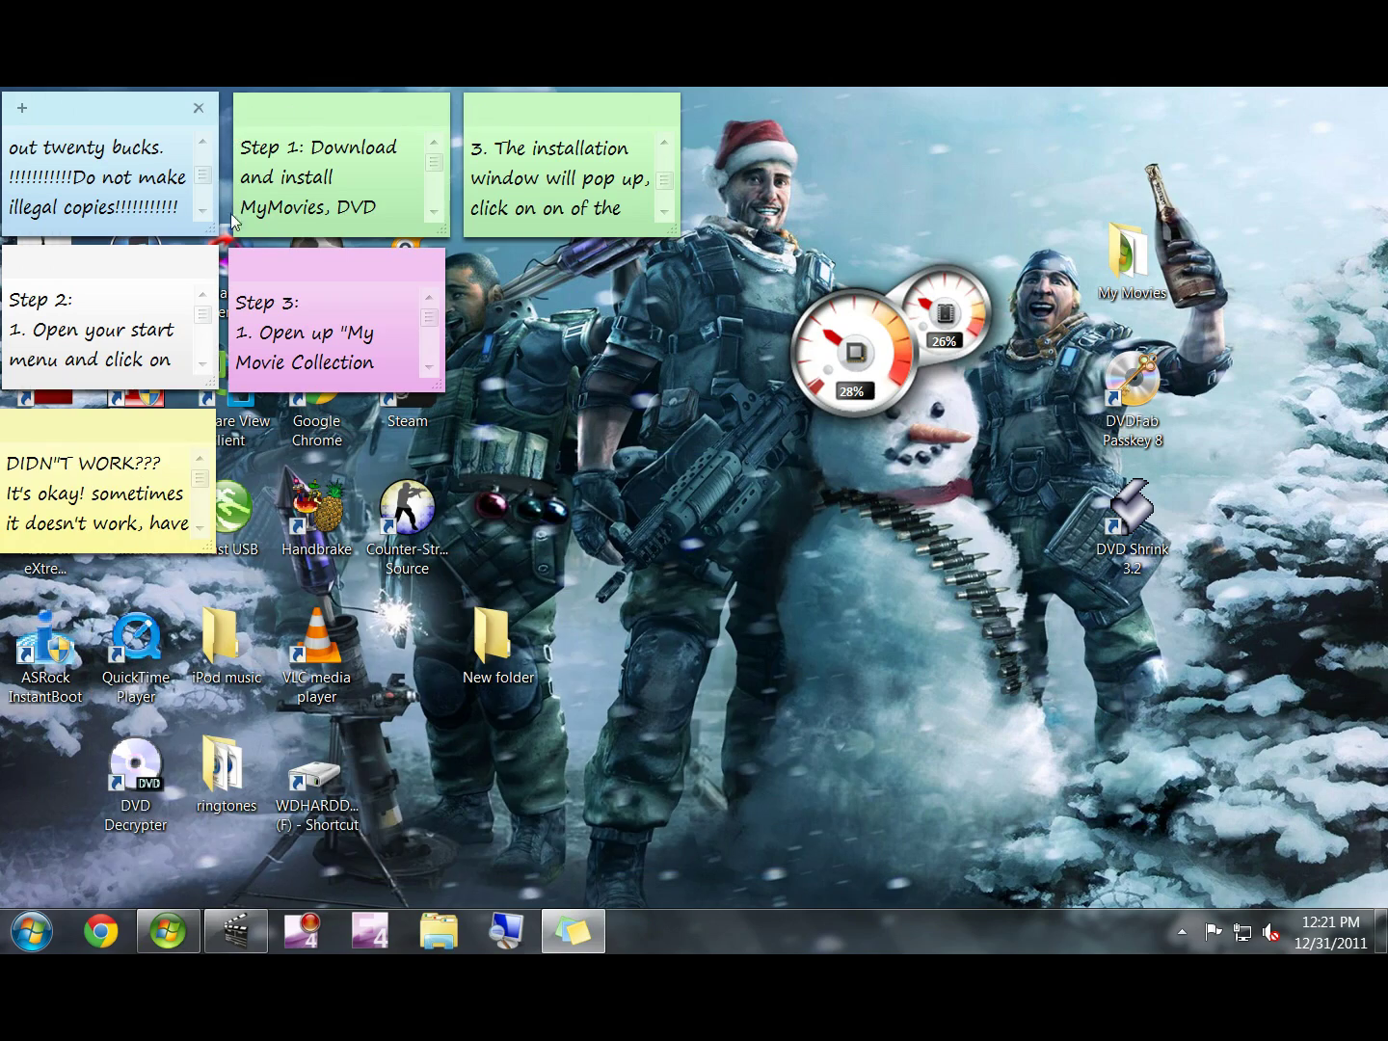
drag(212, 229, 1123, 739)
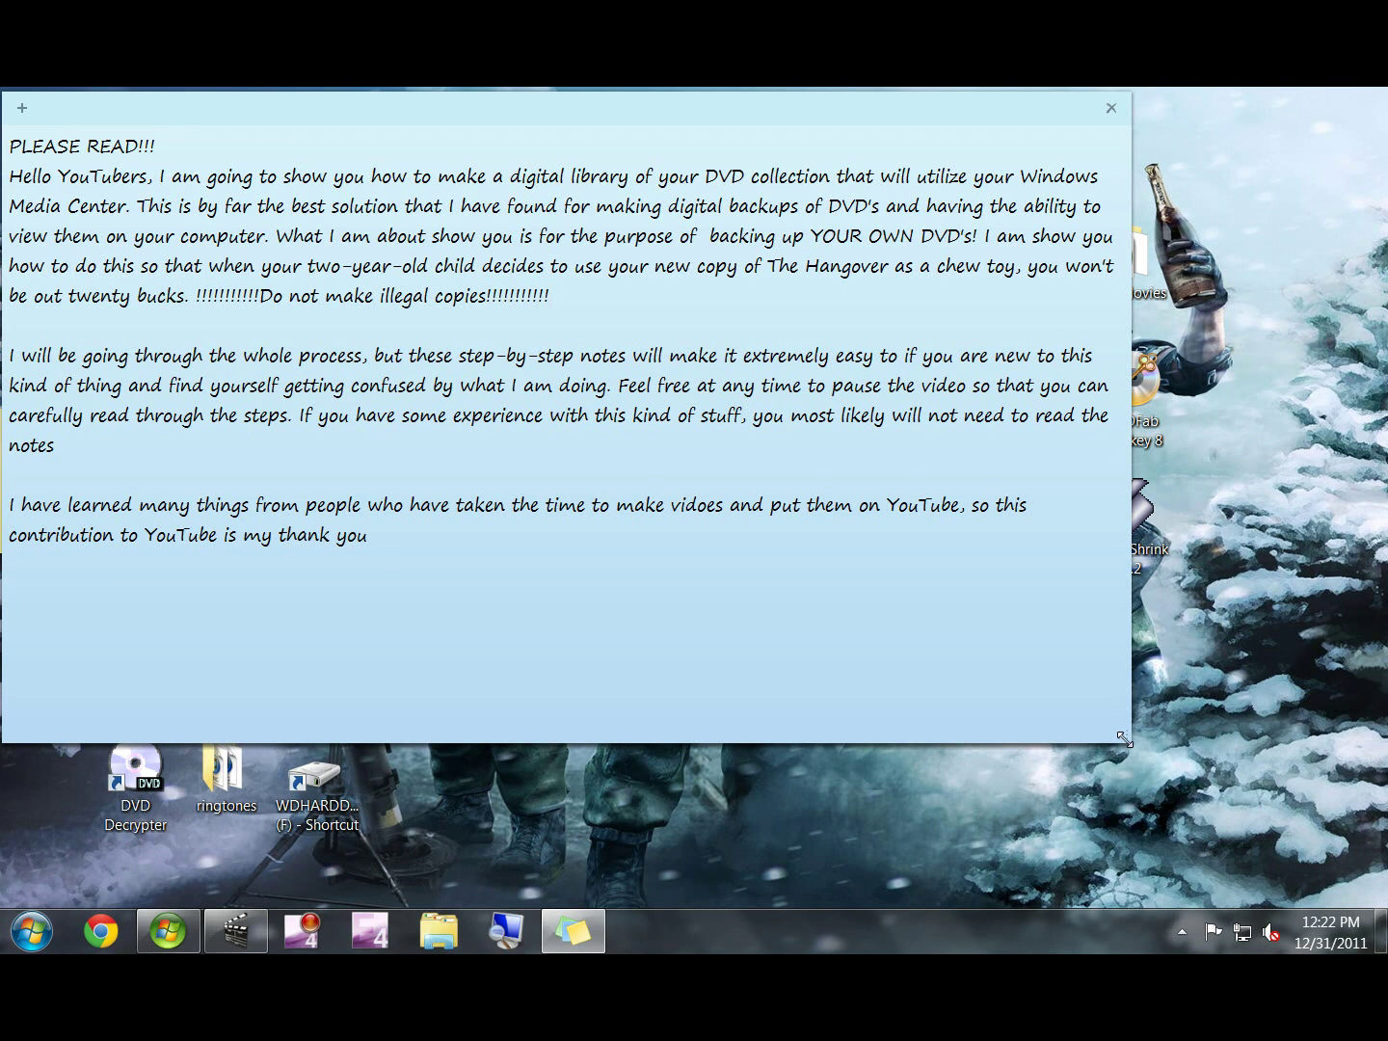
drag(1124, 740, 219, 236)
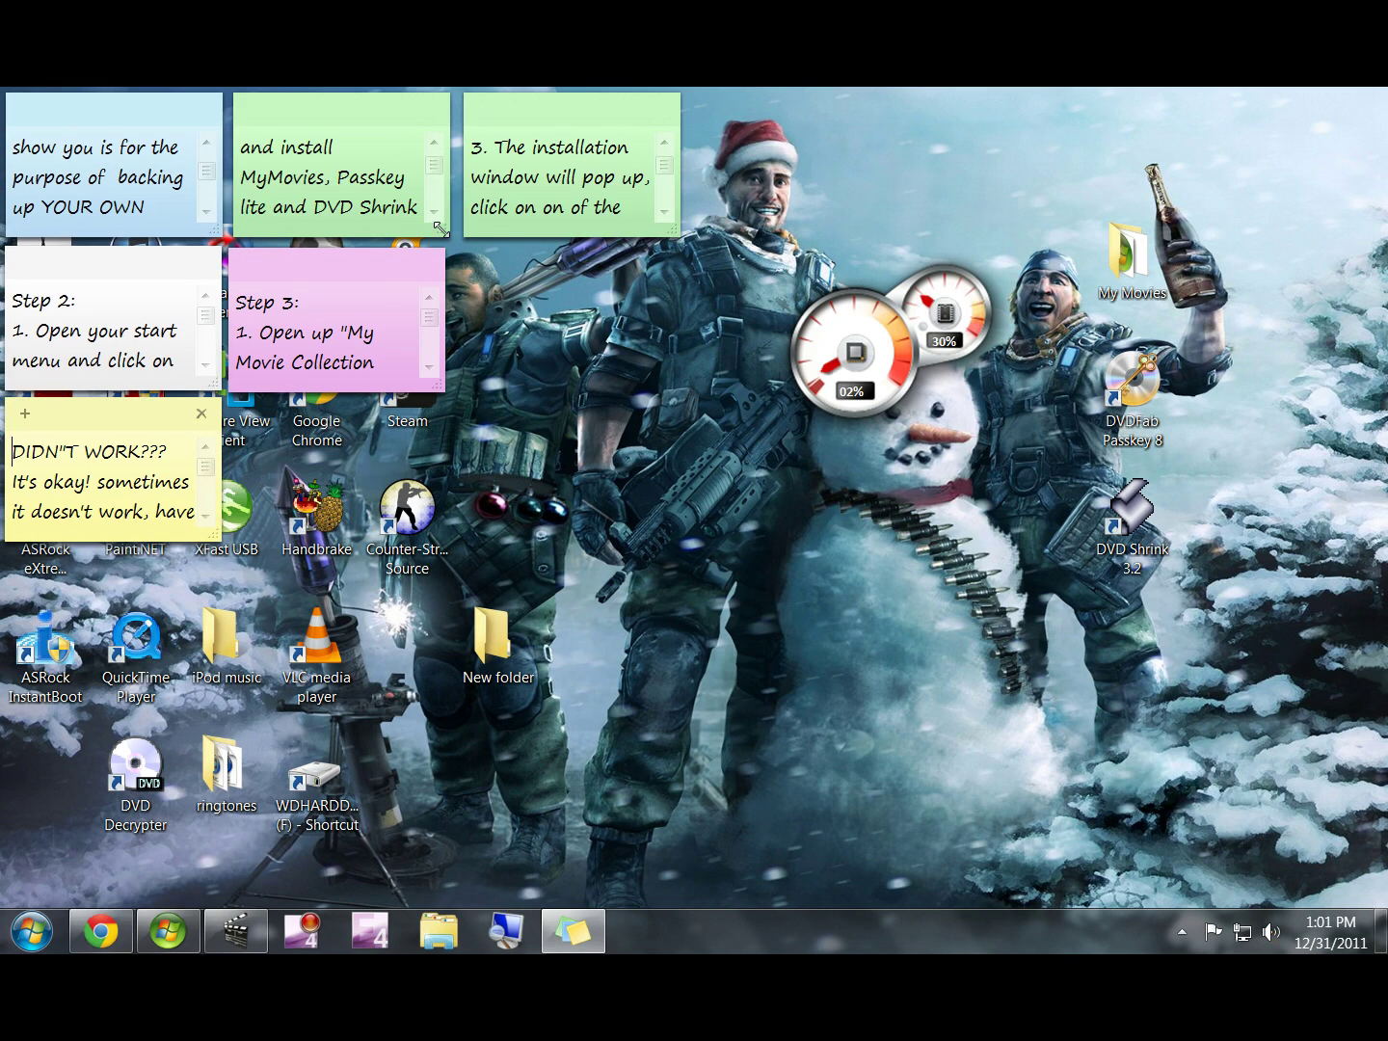
Enlarge the green Step 1 note, highlight the programs MyMovies, Passkey lite and DVD Shrink while reading, and shrink the note back
drag(446, 234, 948, 567)
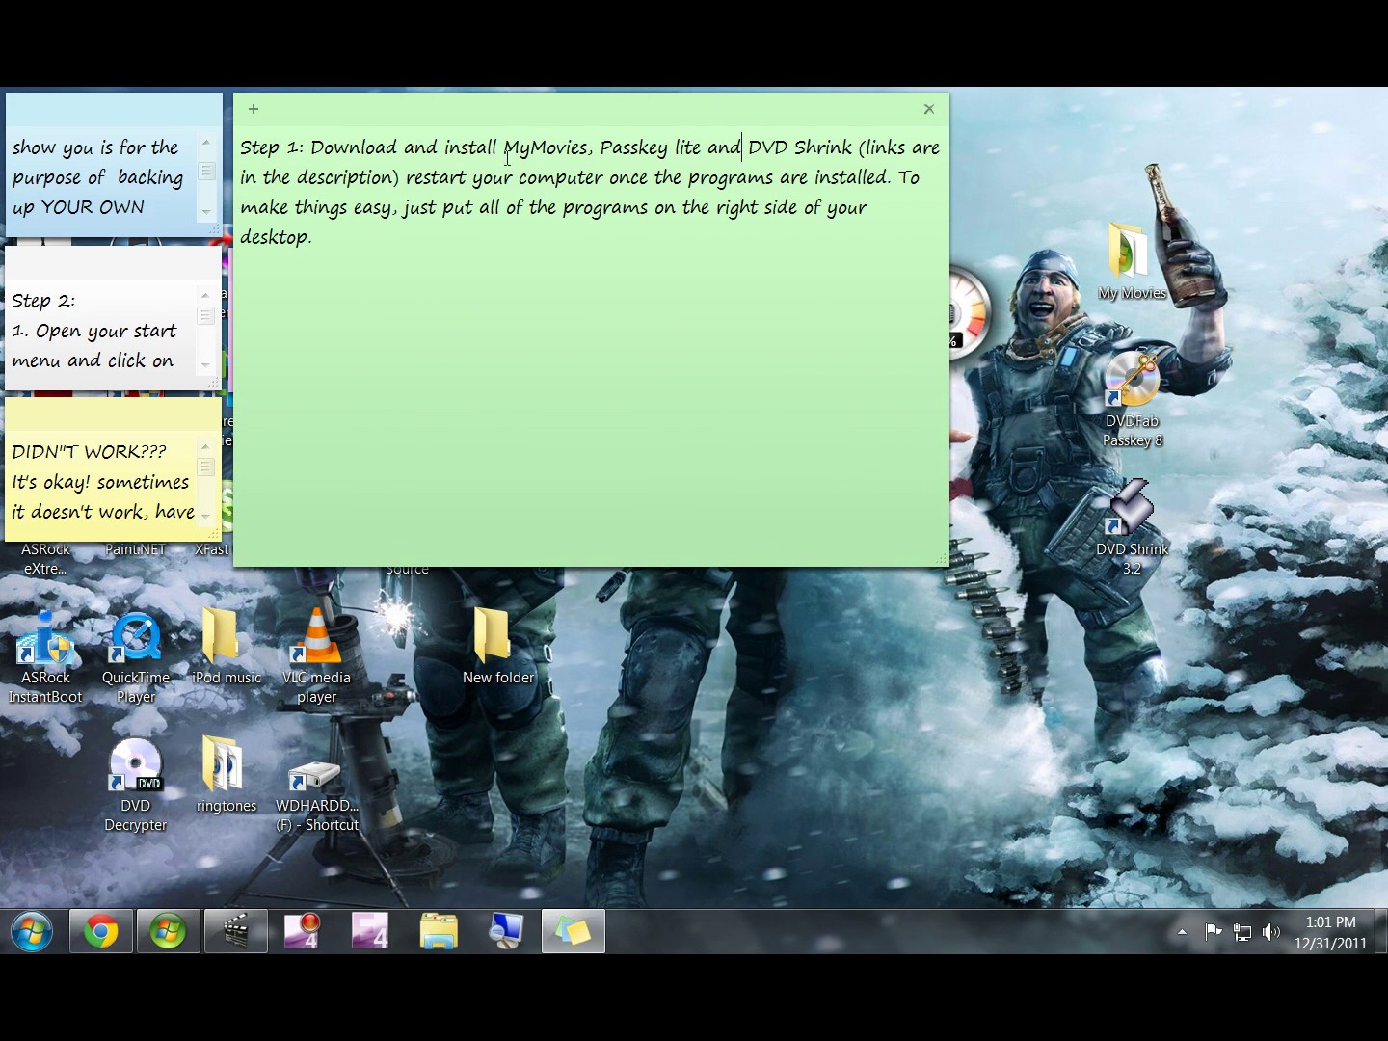
drag(503, 148, 589, 150)
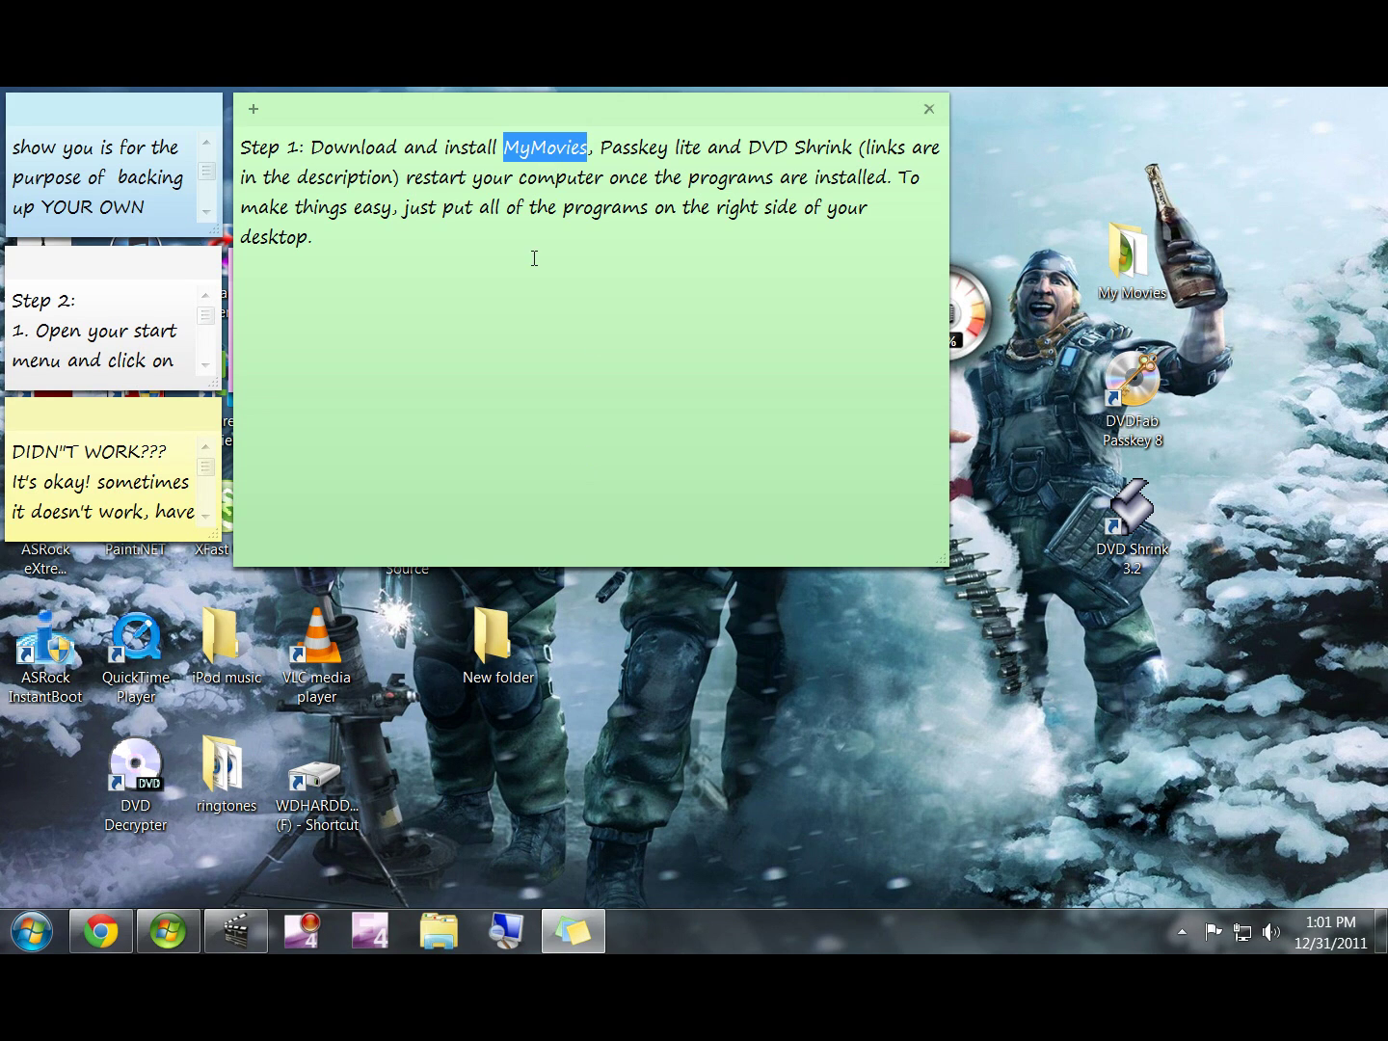
drag(600, 147, 700, 149)
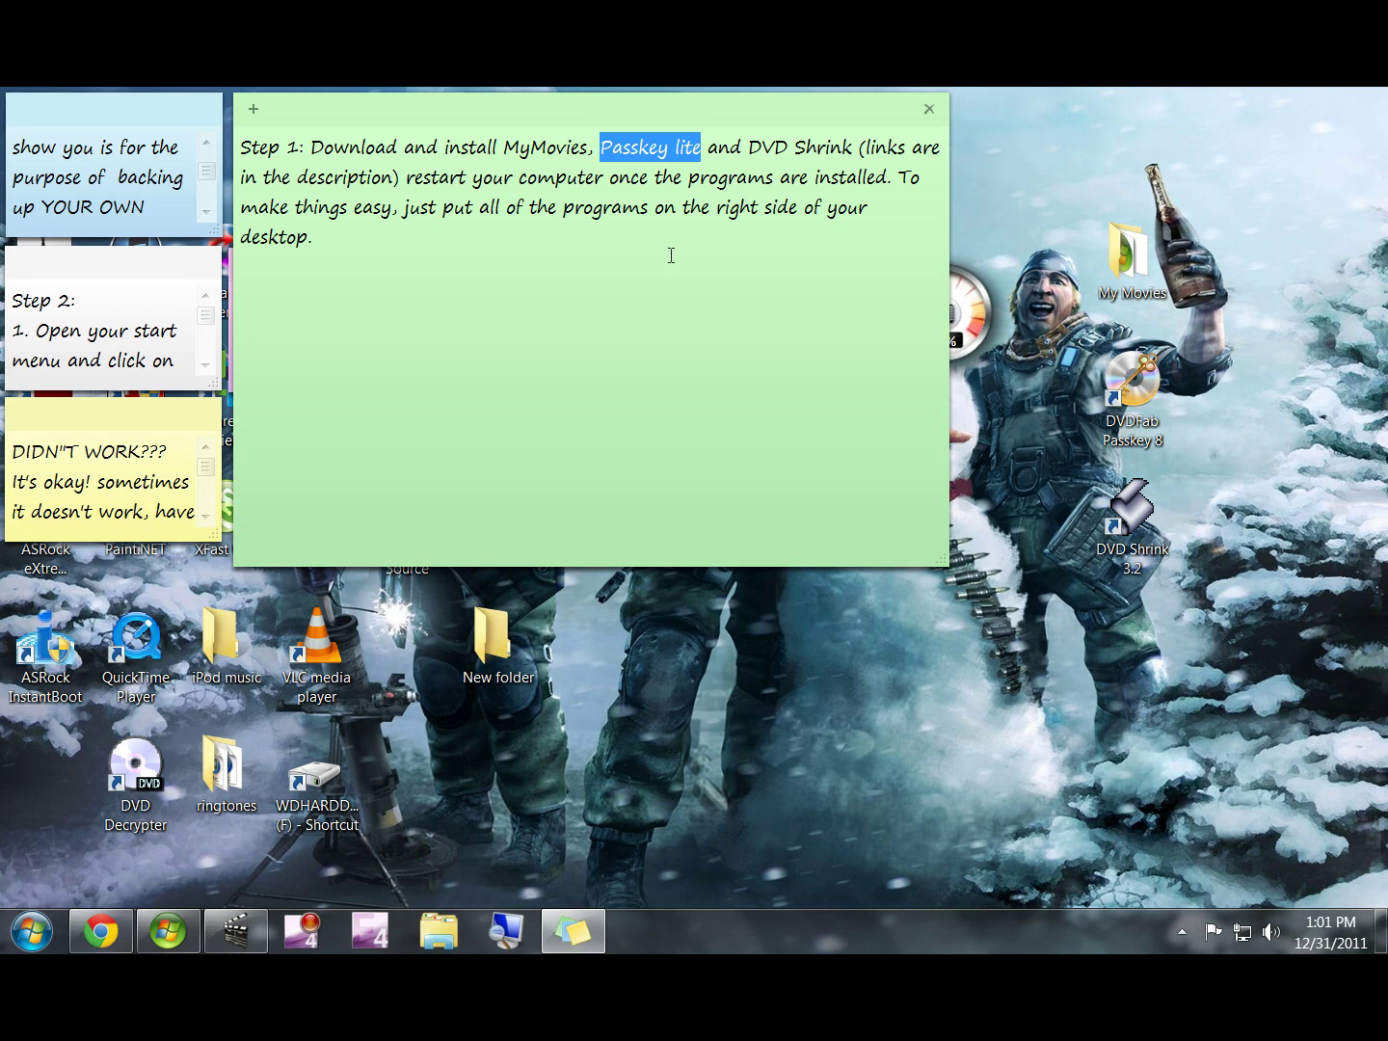
drag(747, 147, 861, 153)
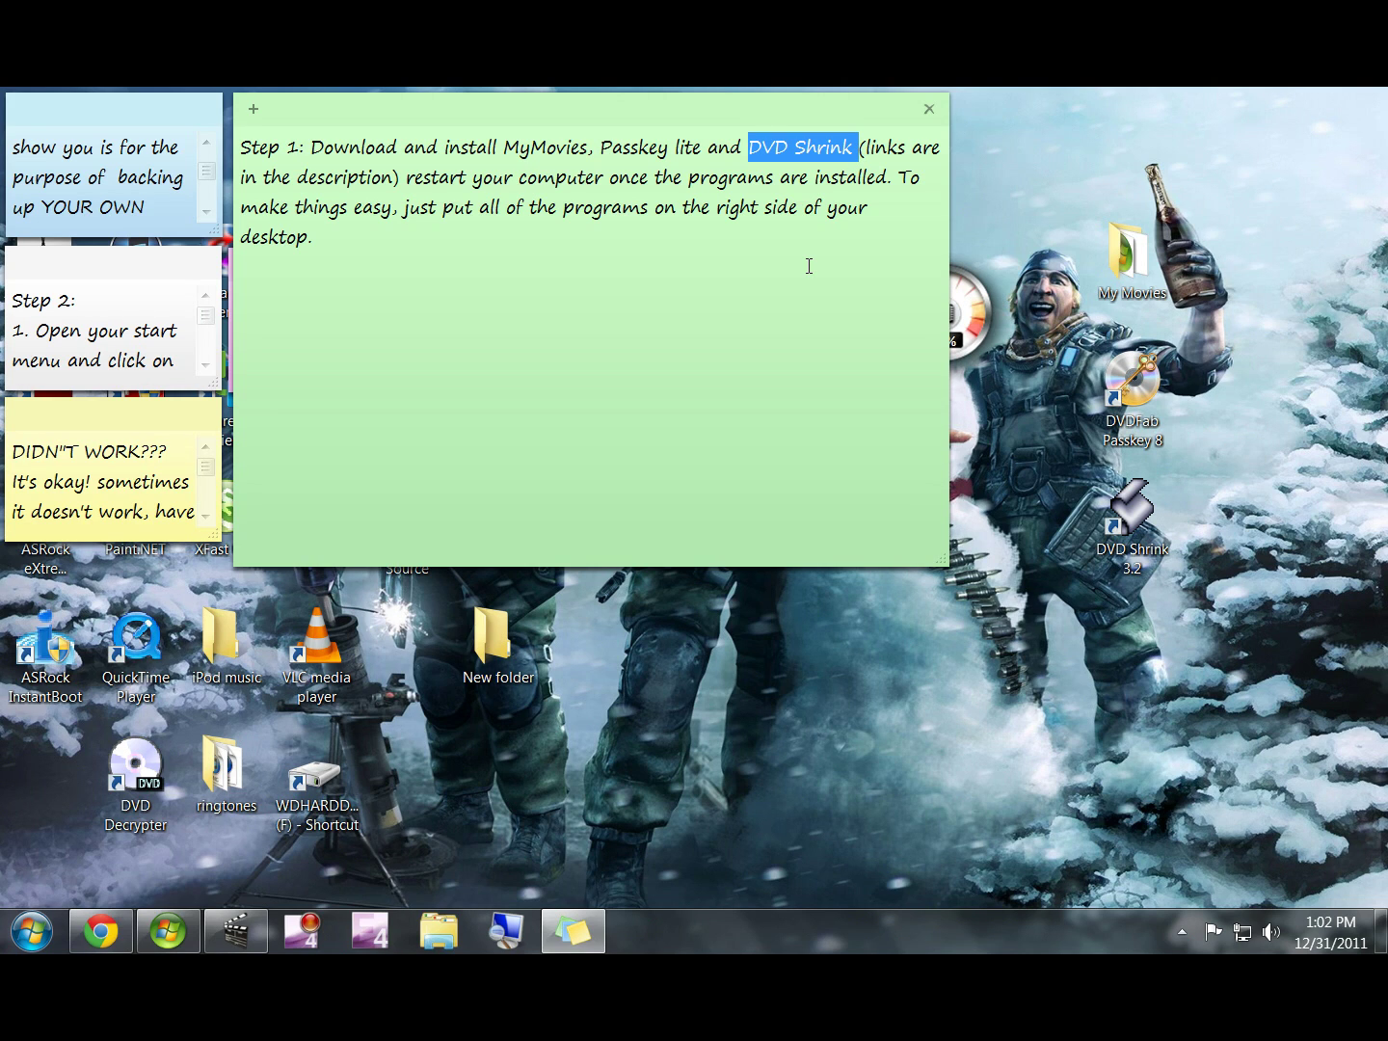
click(793, 147)
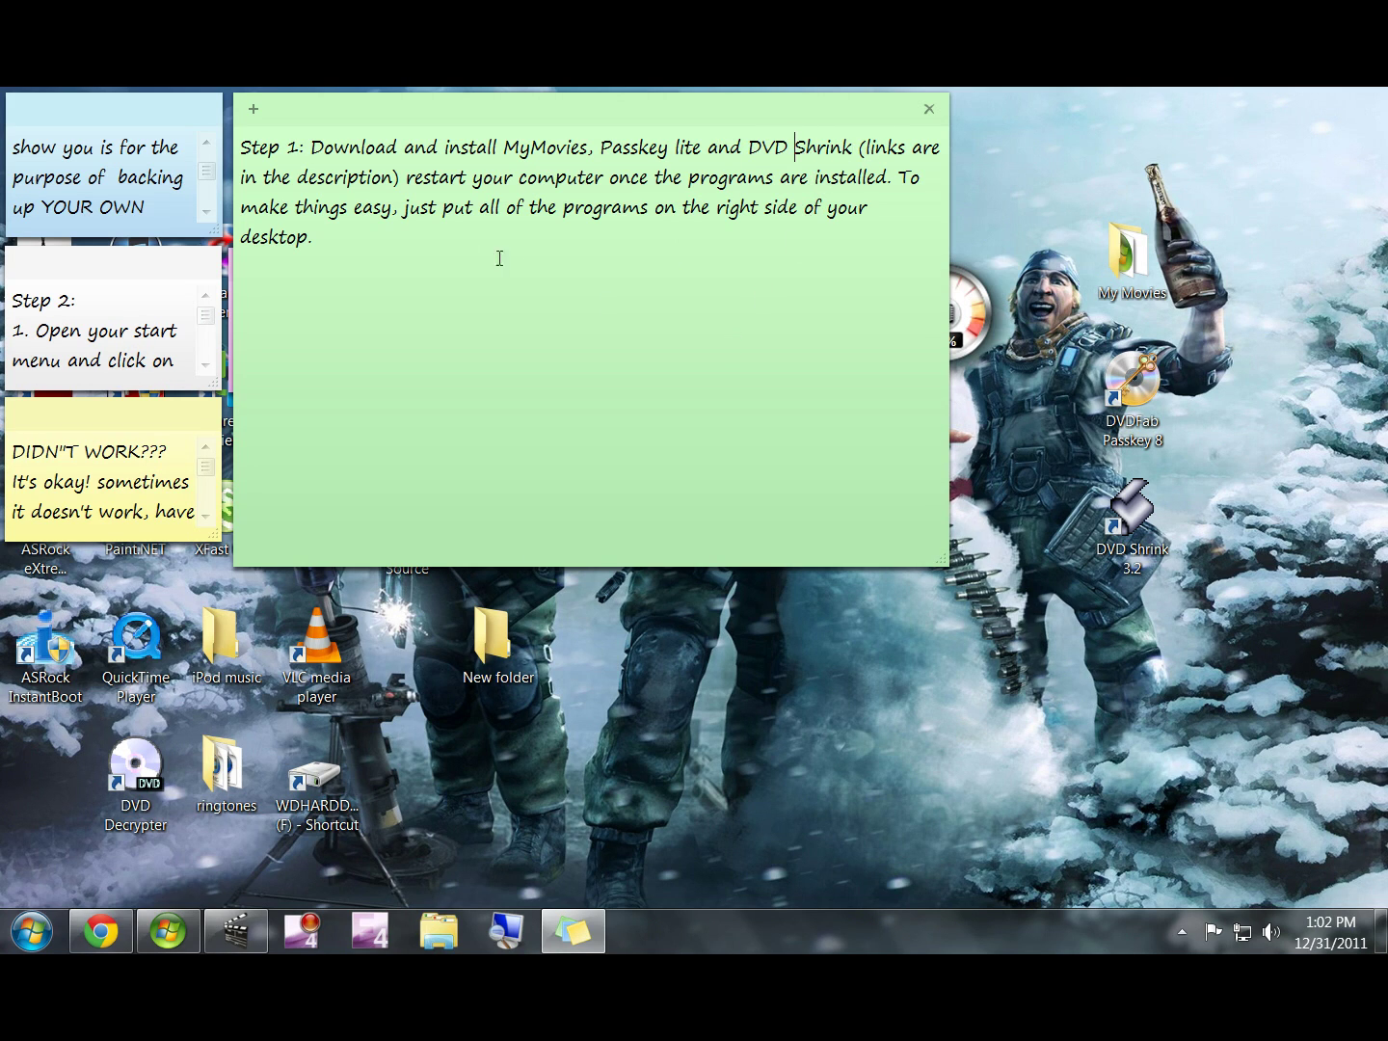
drag(749, 146, 884, 149)
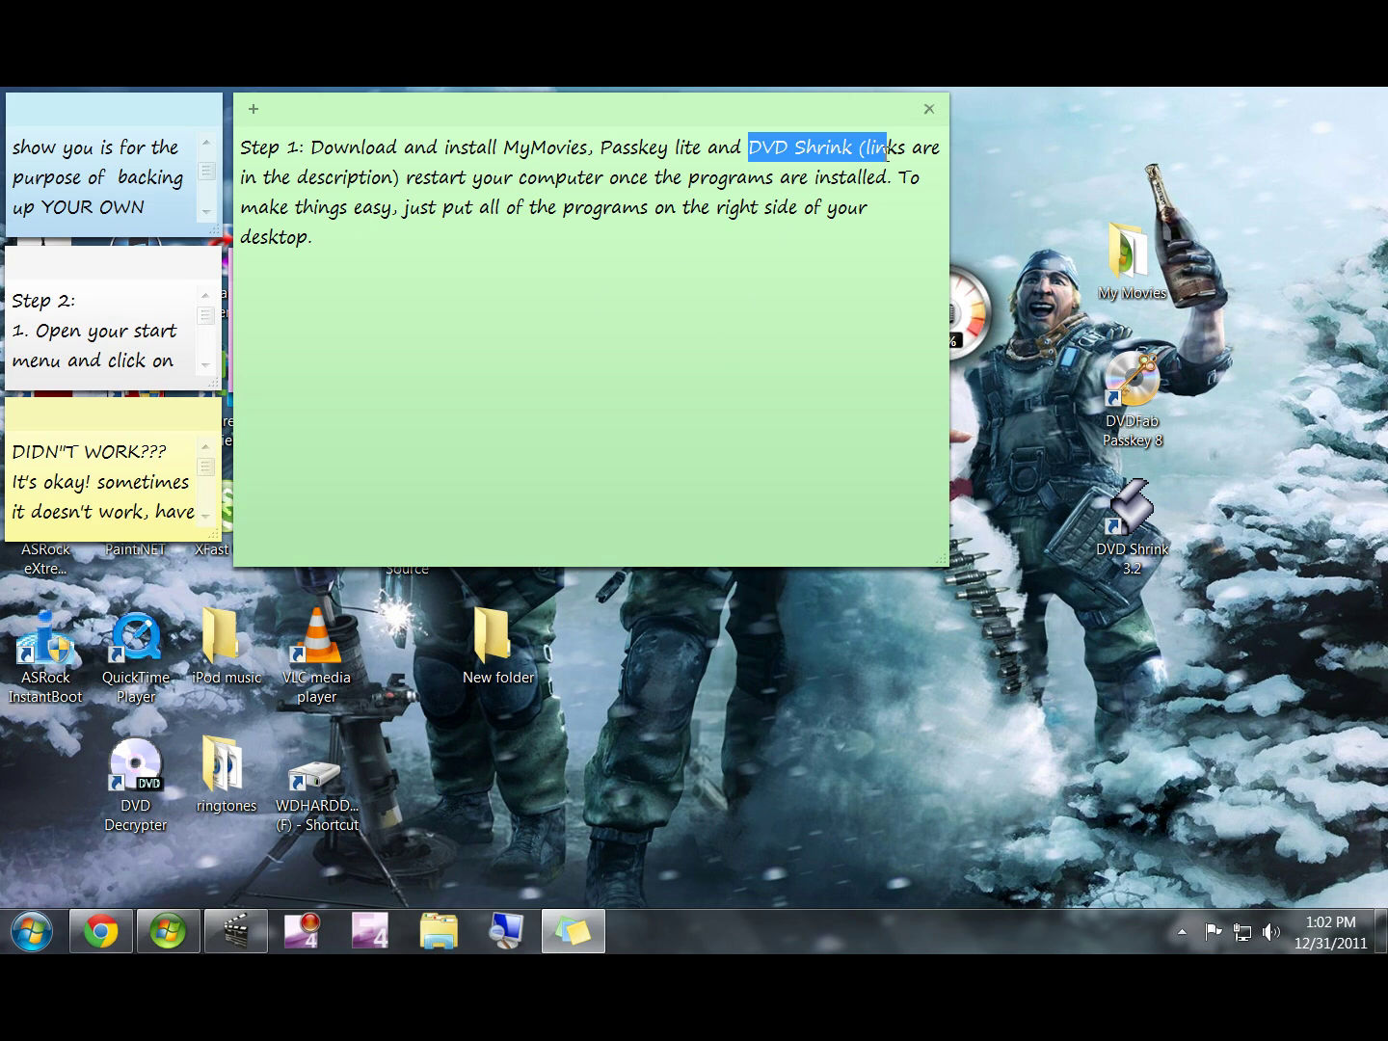
click(843, 235)
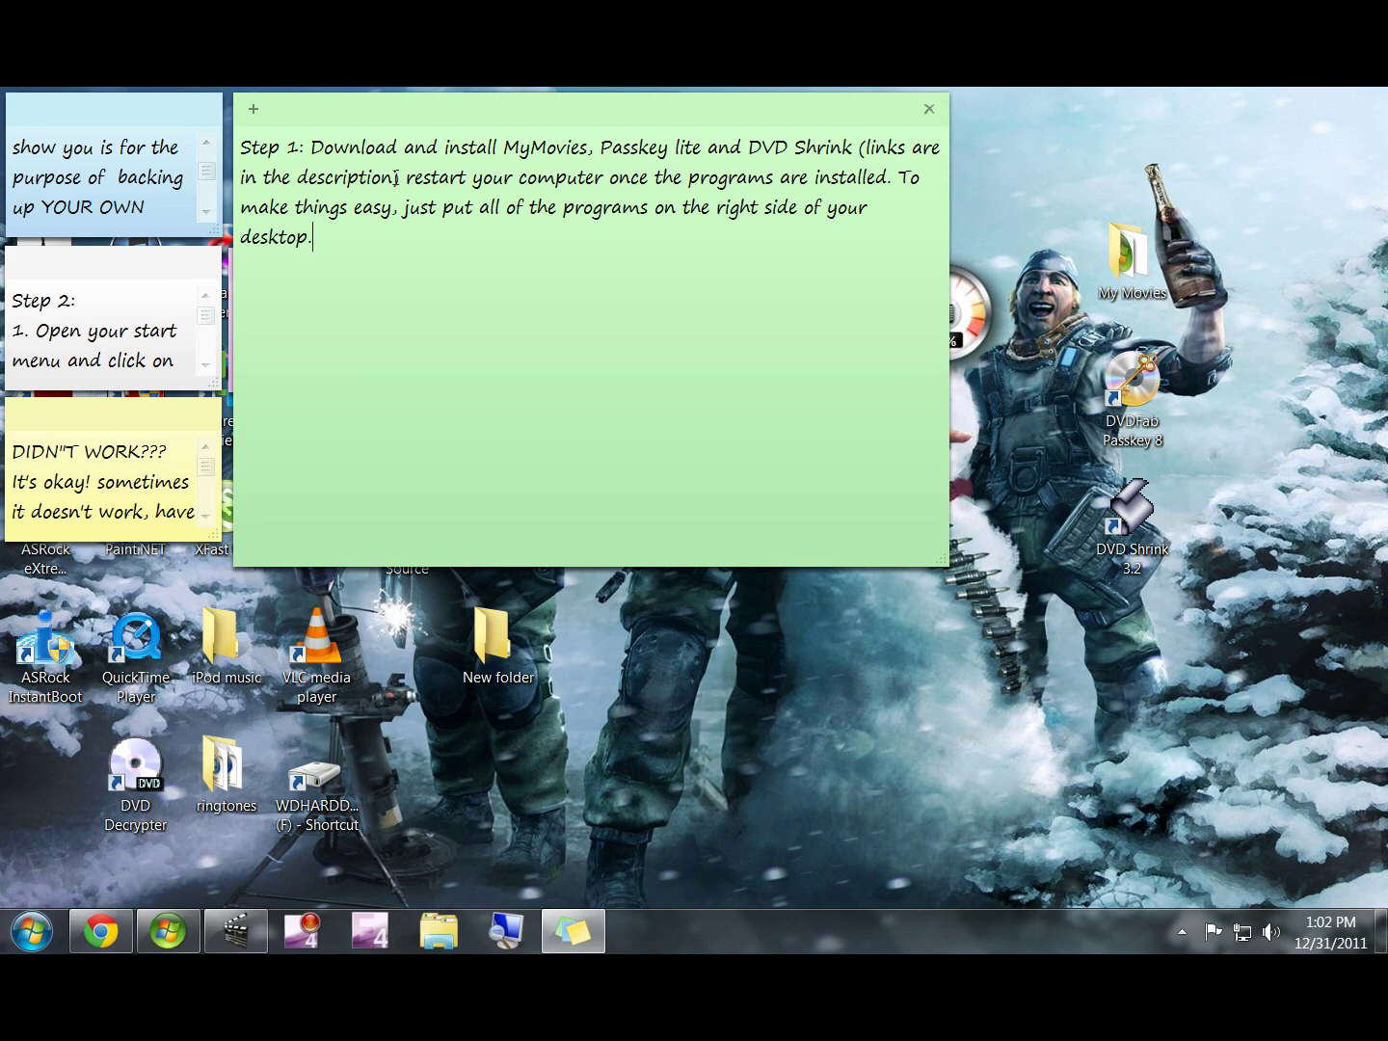
drag(395, 178, 831, 147)
click(521, 344)
drag(943, 557, 535, 300)
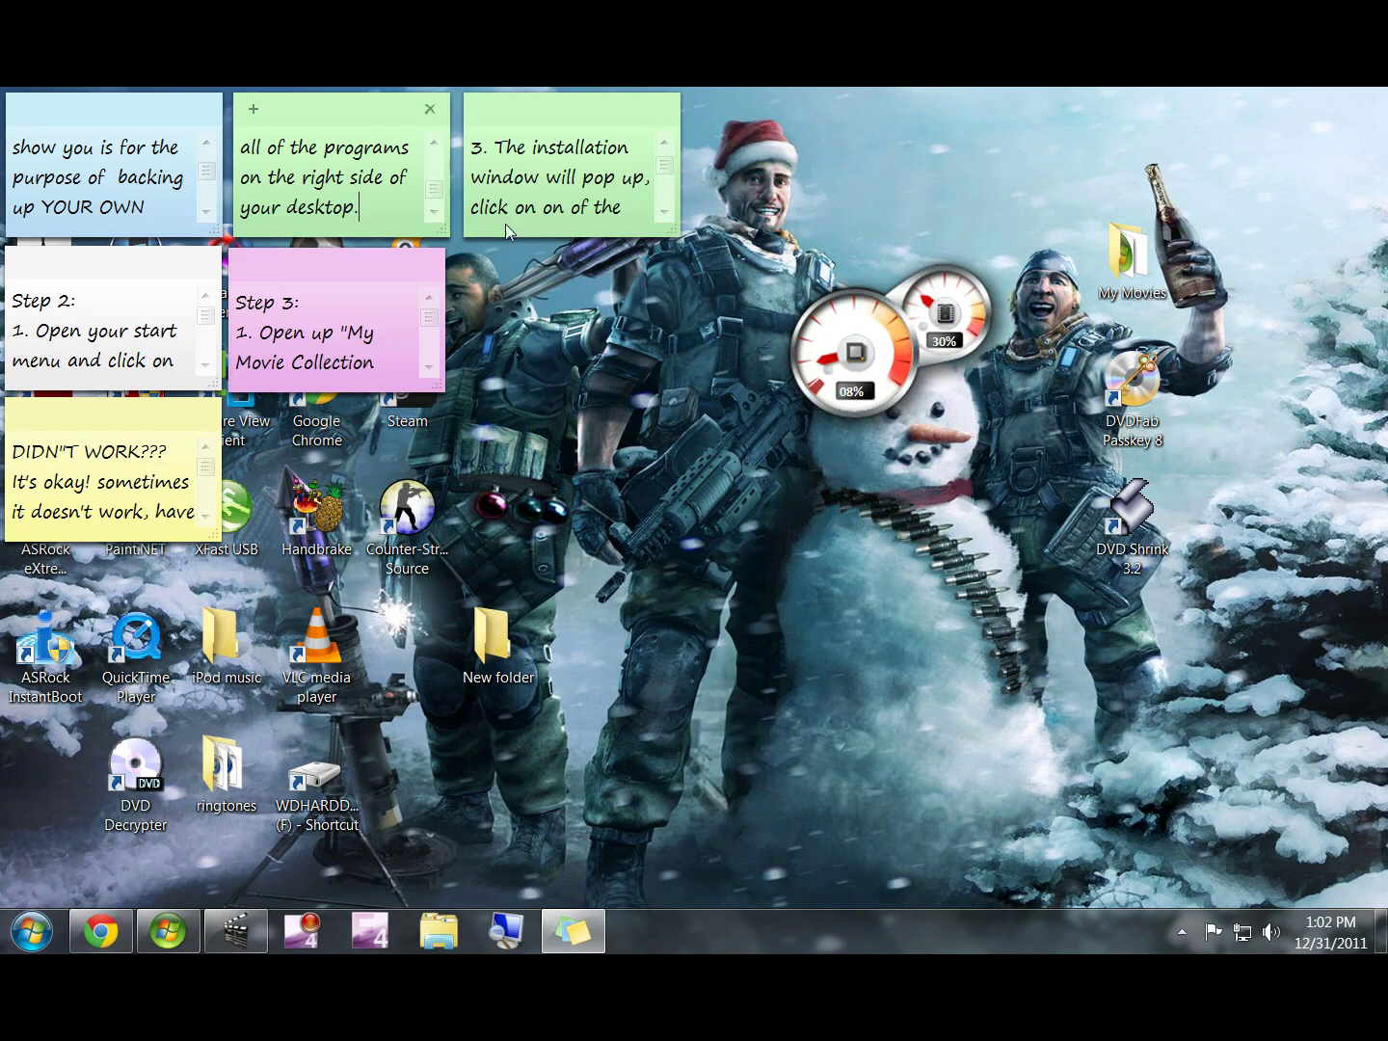
Enlarge the green MyMovies installation note, and switch to Chrome to review the products on the My Movies download page
drag(673, 242, 1370, 779)
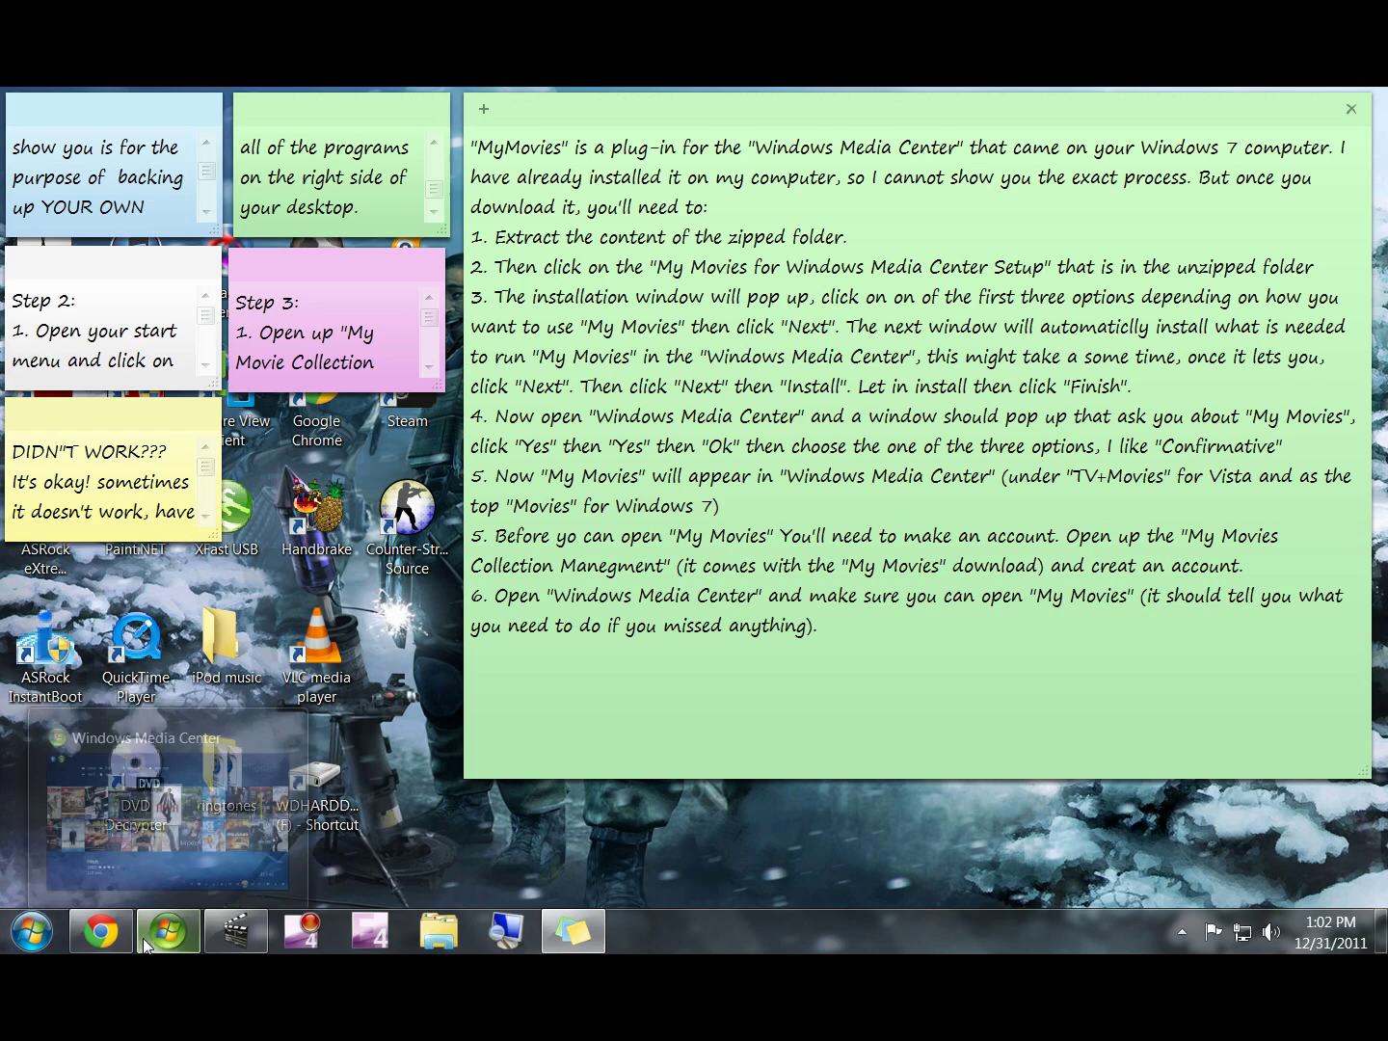
click(83, 937)
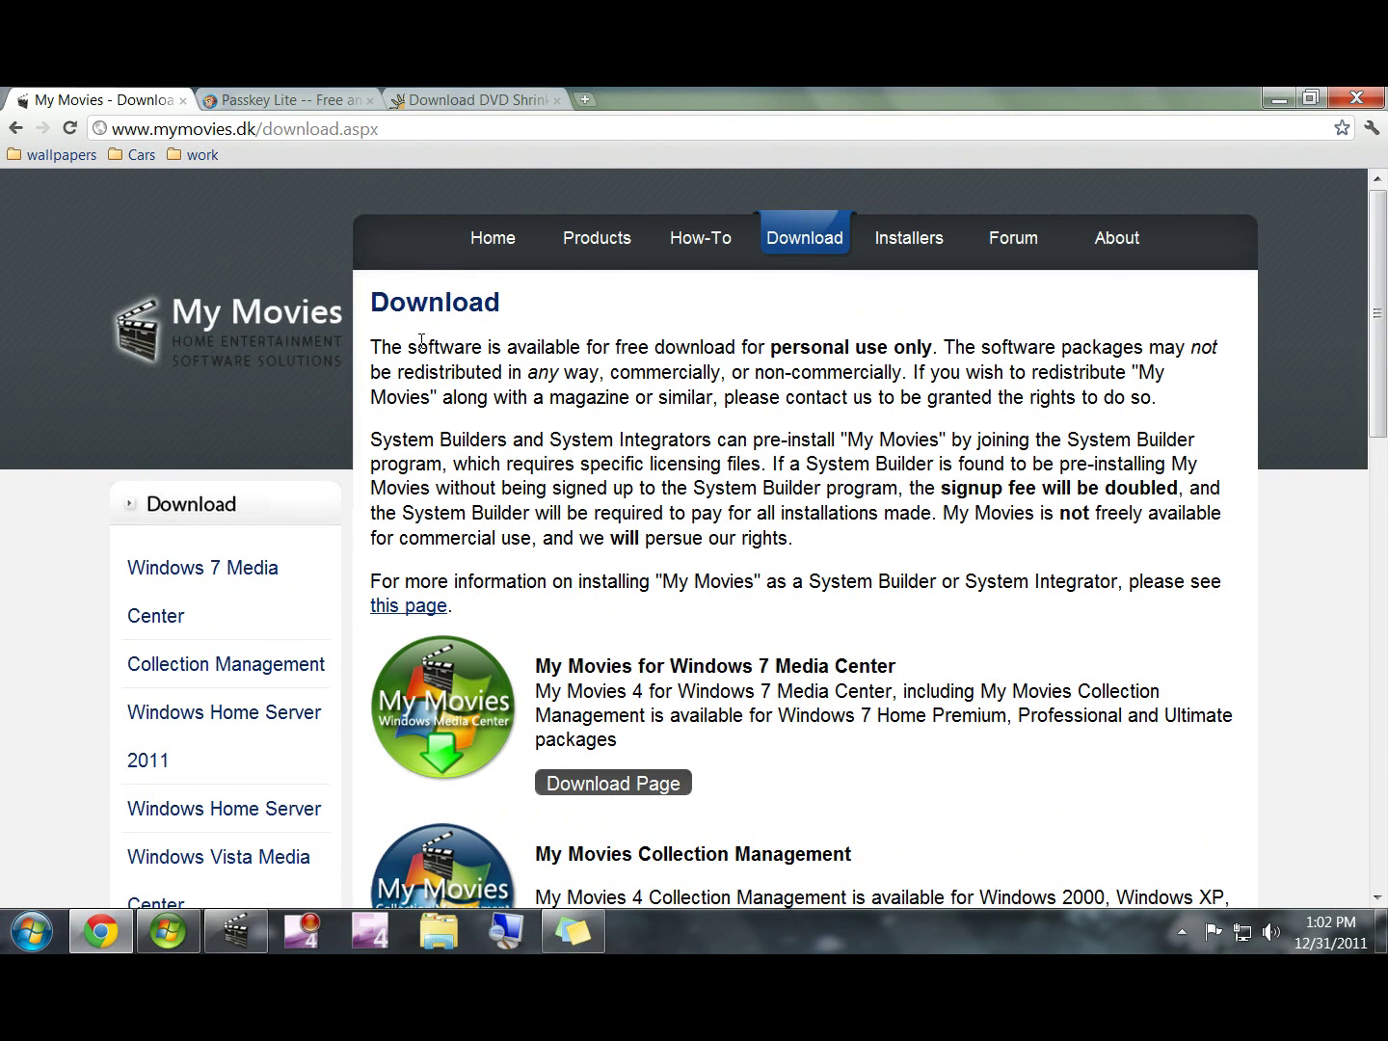
scroll(654, 656, down, 1)
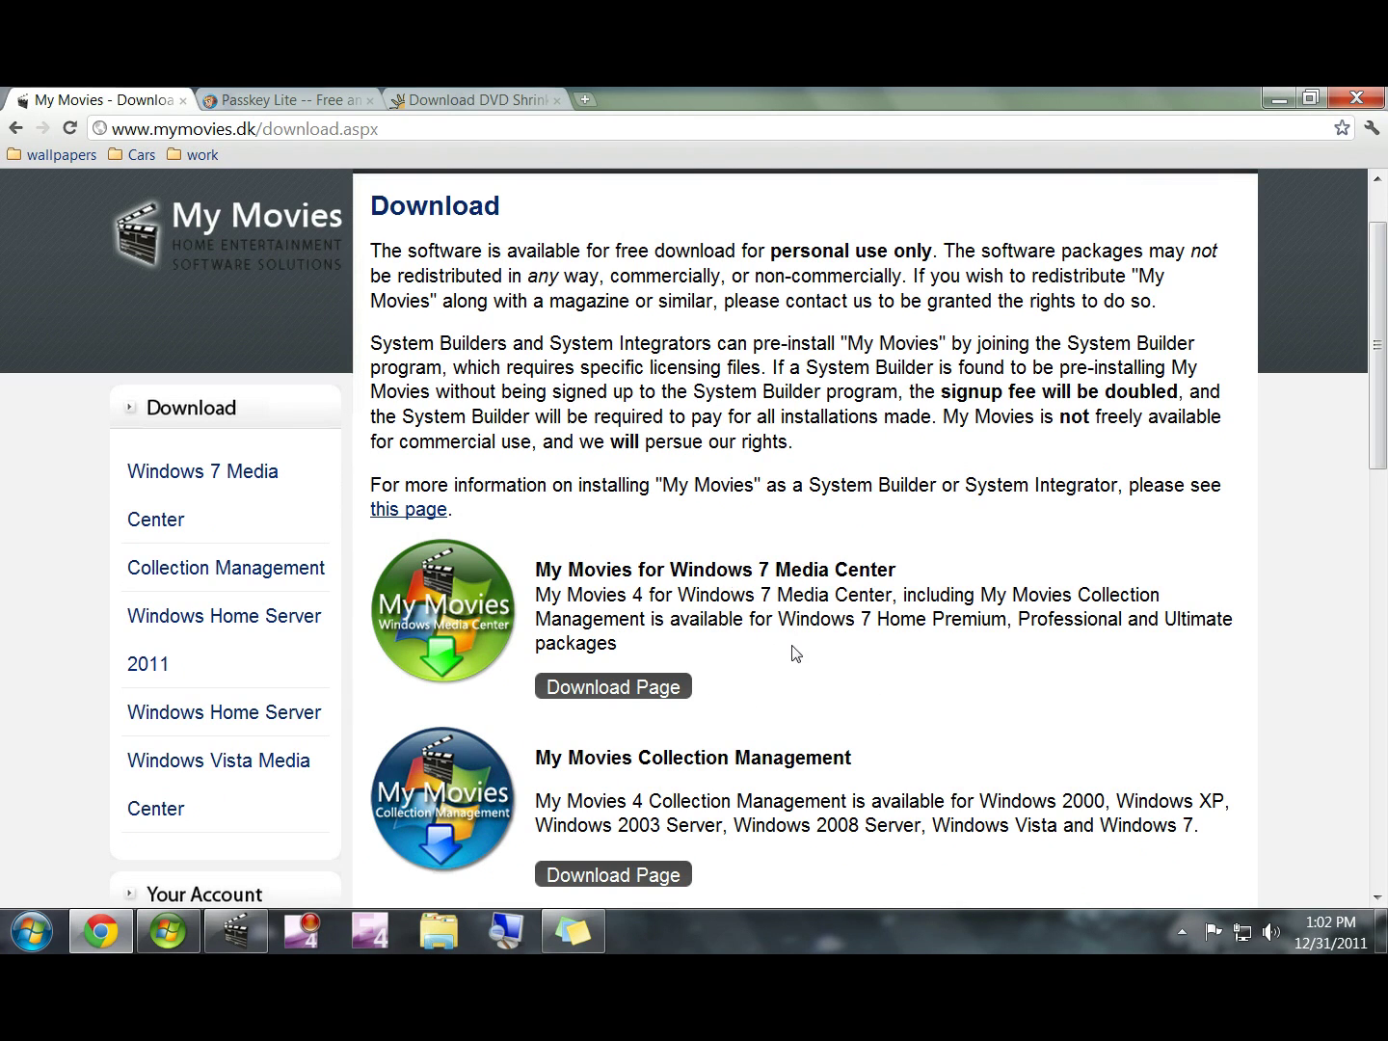
scroll(700, 686, down, 1)
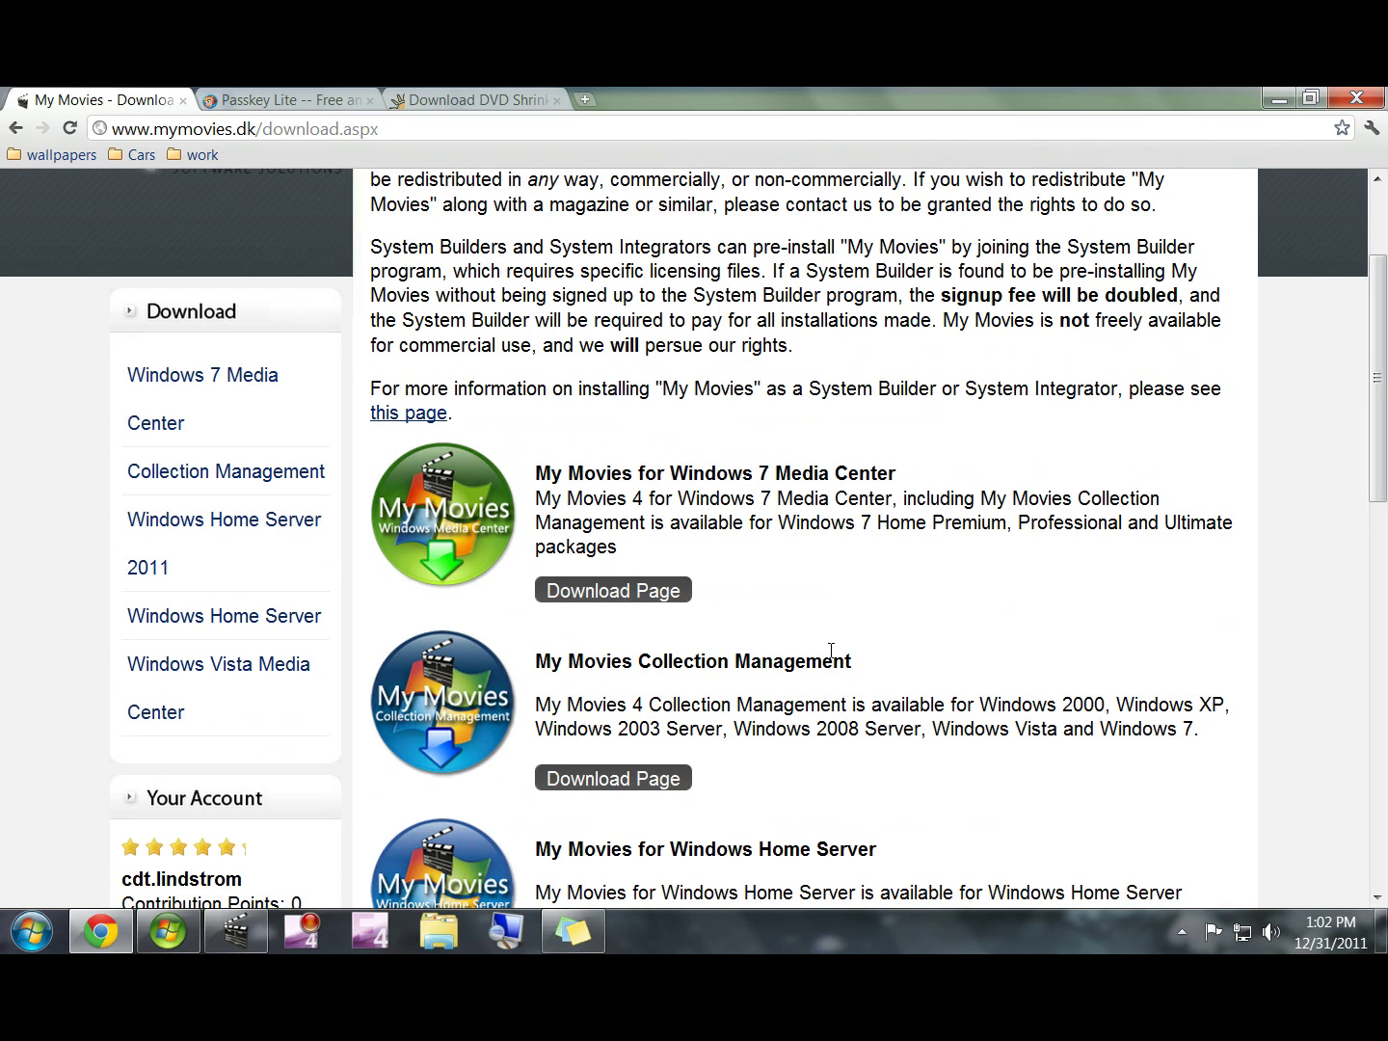
scroll(806, 655, down, 1)
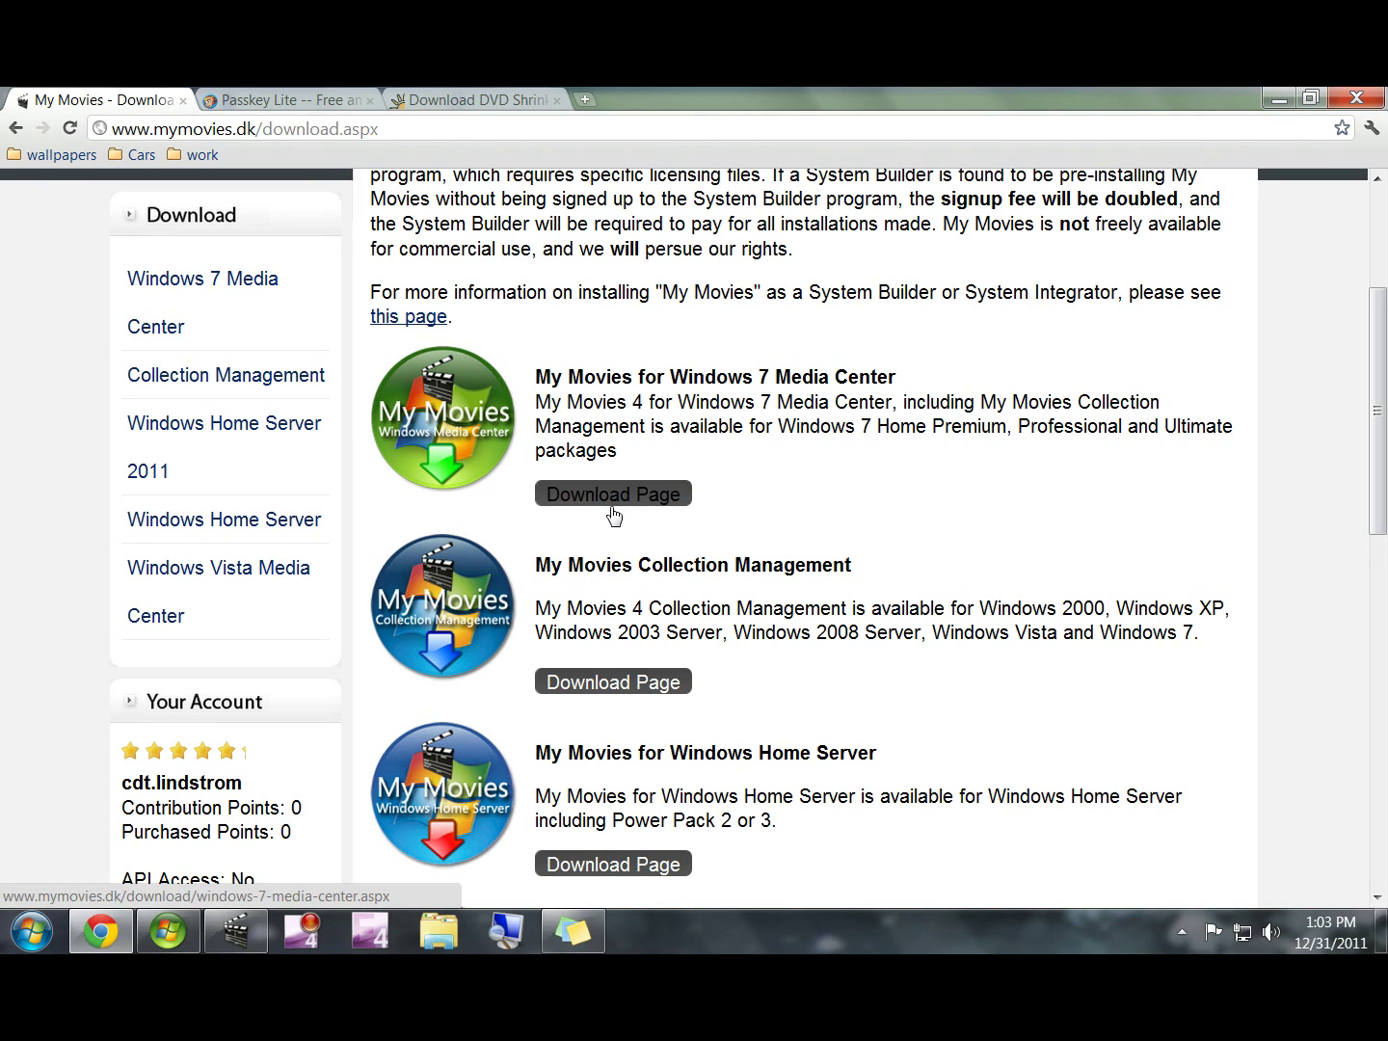
scroll(925, 607, down, 2)
scroll(926, 611, down, 6)
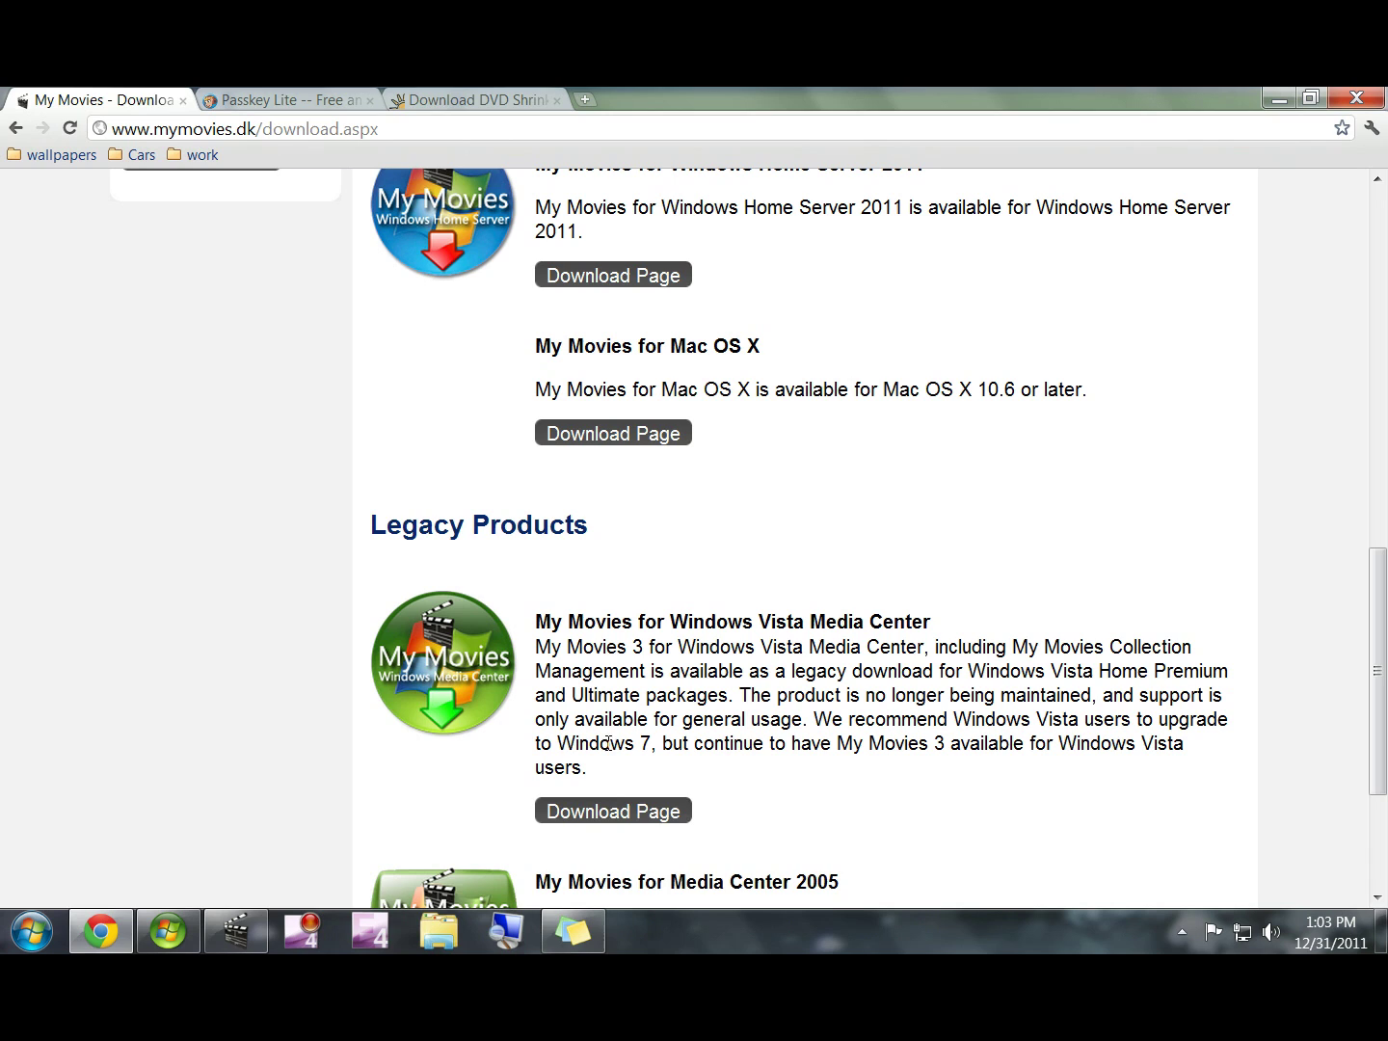
scroll(810, 776, down, 2)
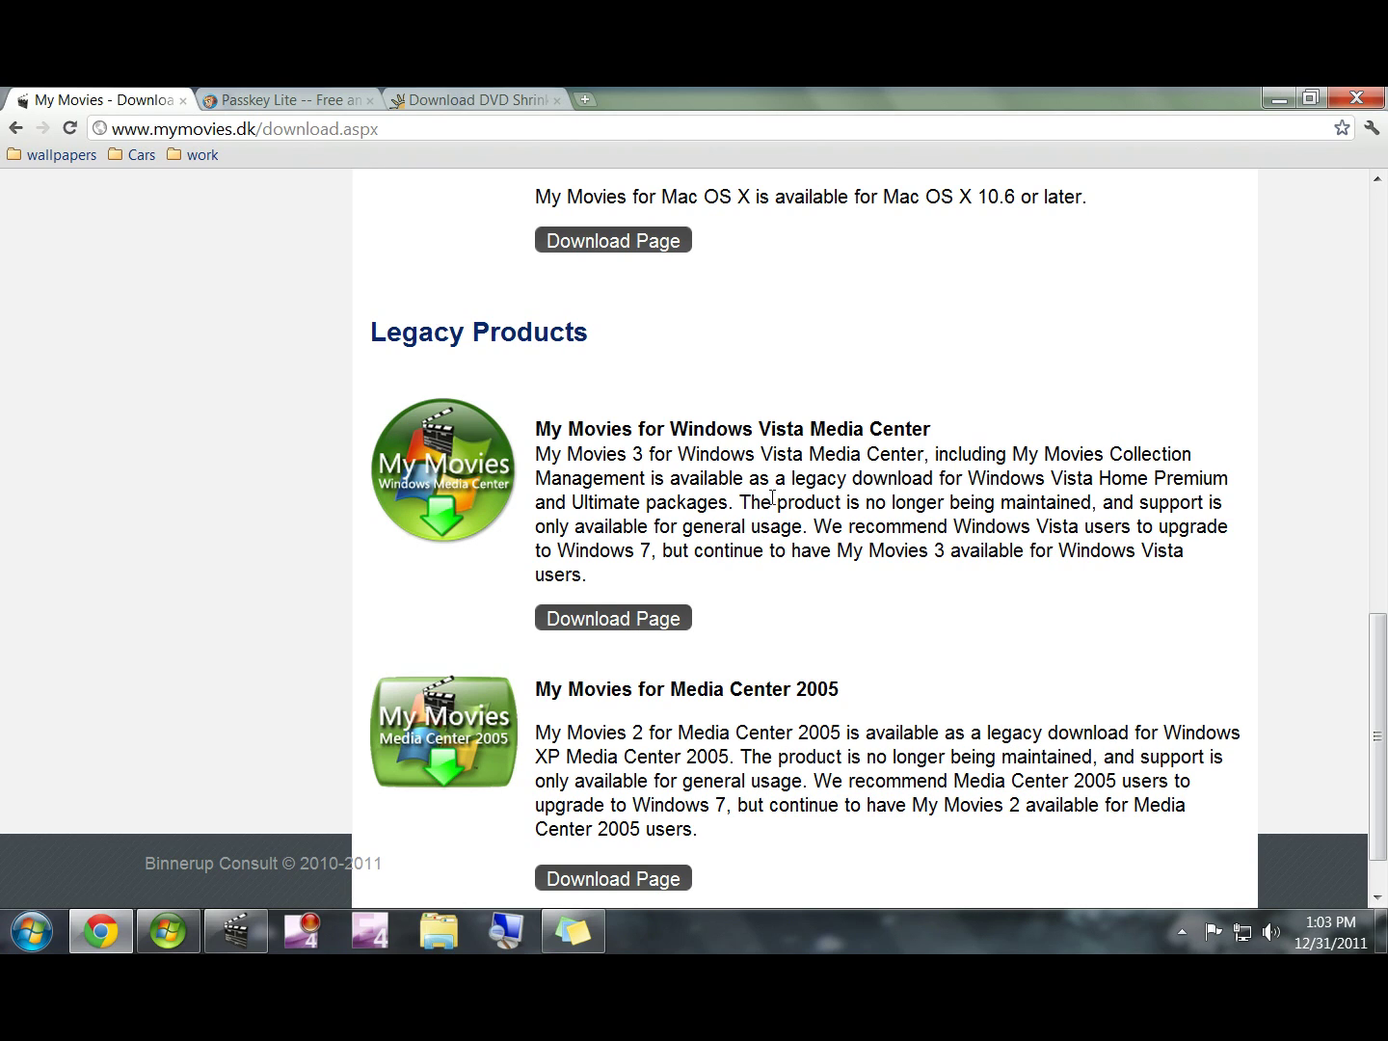
Highlight "My Movies Collection Management" in the Windows Vista entry and compare the Vista and Windows 7 Media Center download options
drag(1012, 453, 648, 475)
click(882, 629)
drag(1380, 676, 1381, 601)
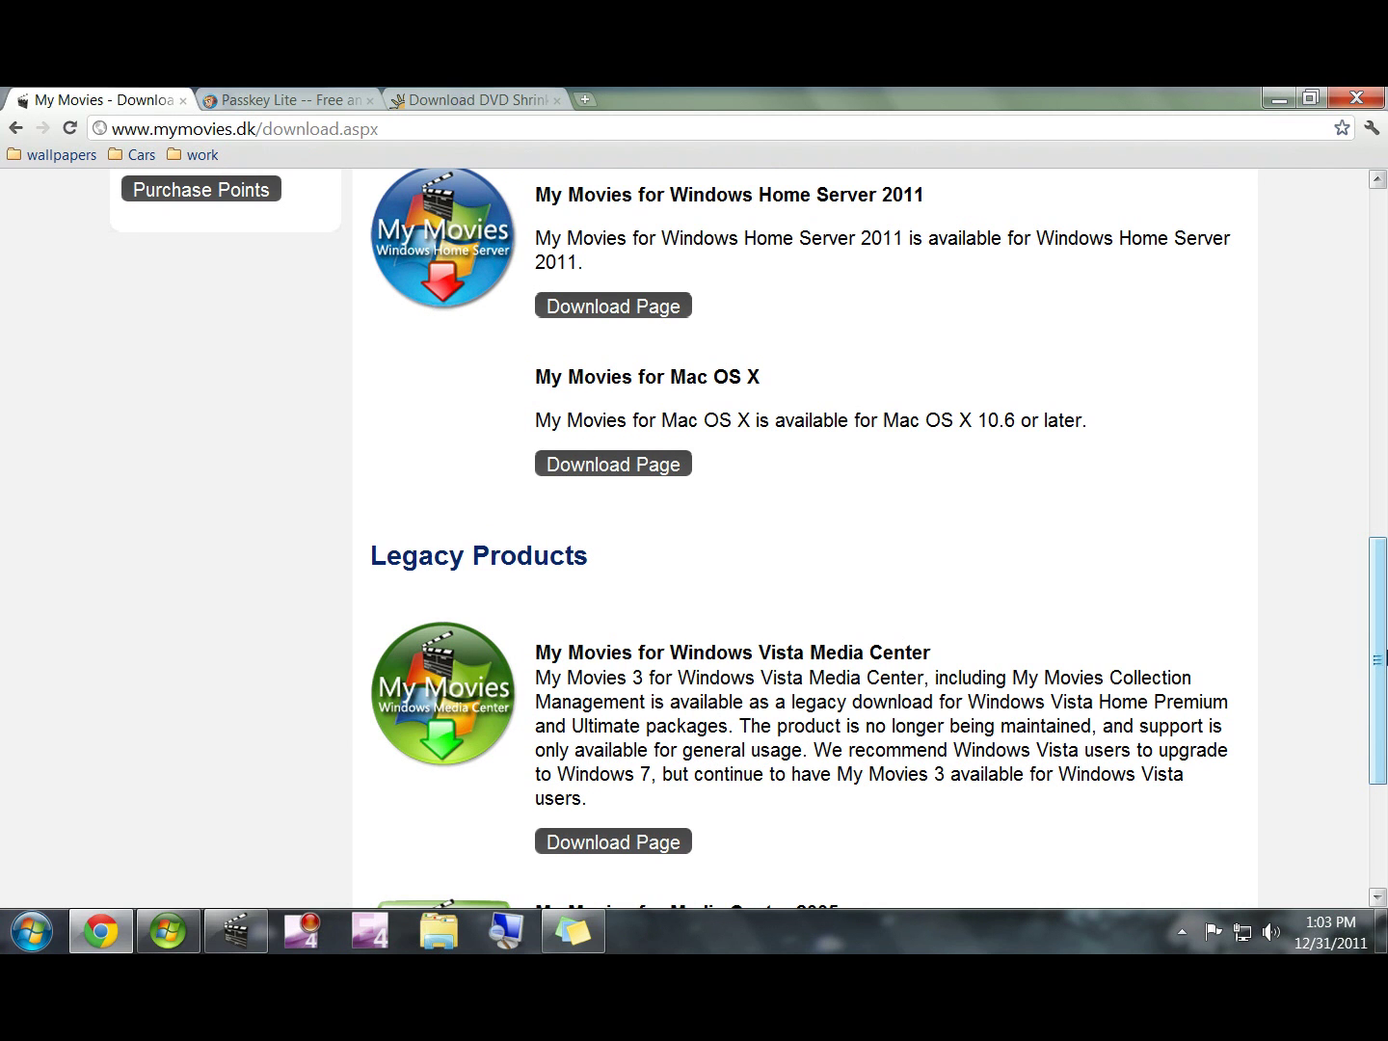
drag(1380, 660, 1079, 452)
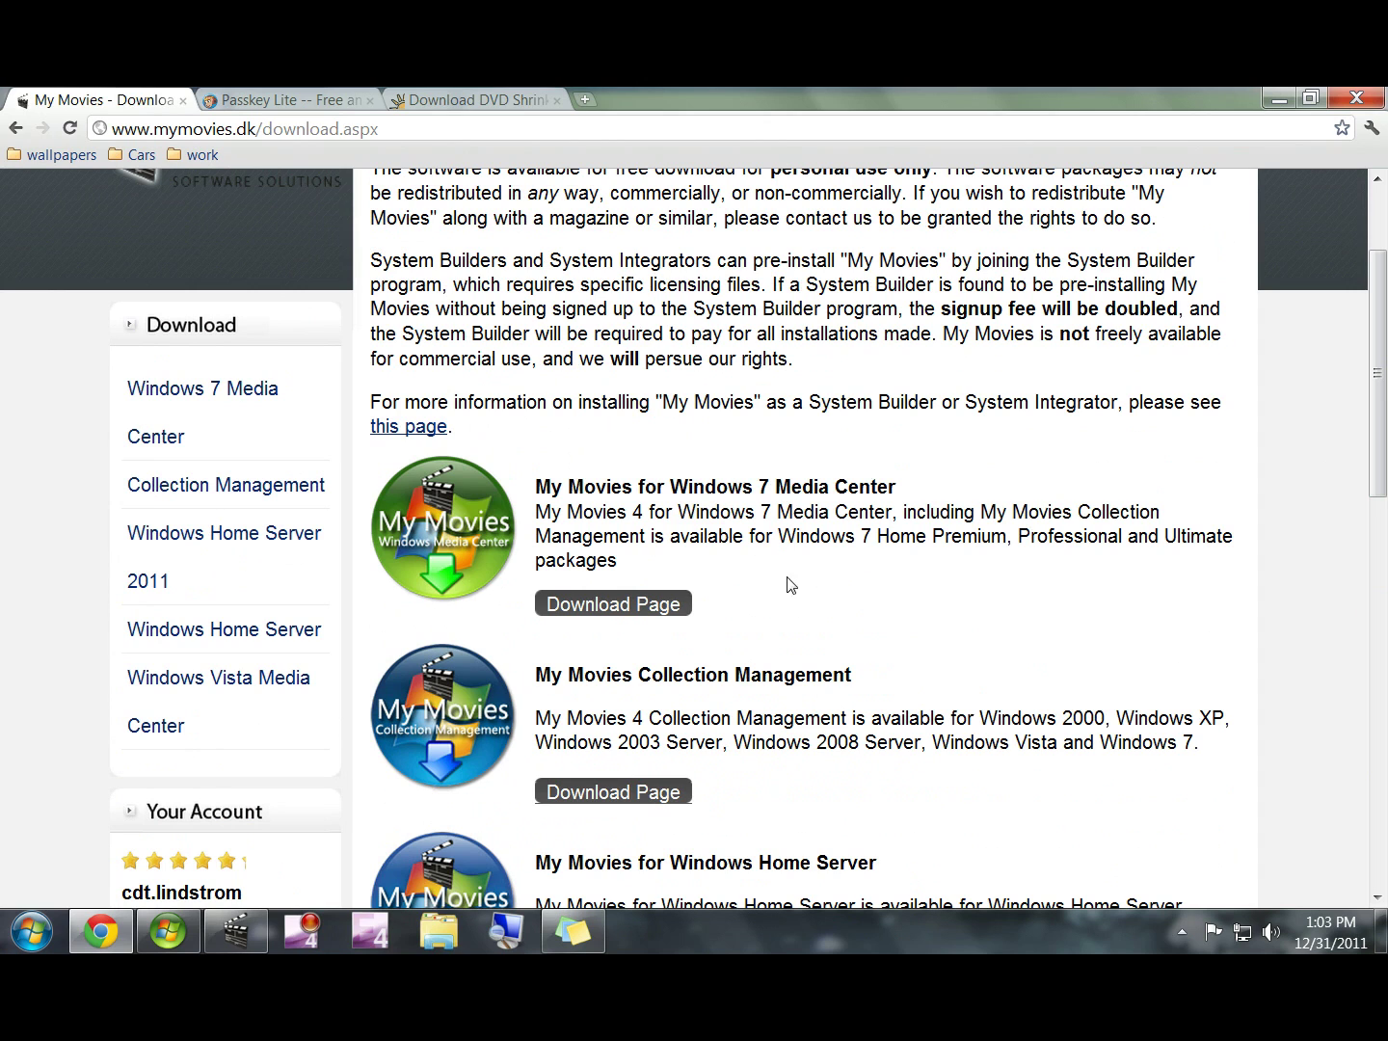
scroll(733, 647, up, 1)
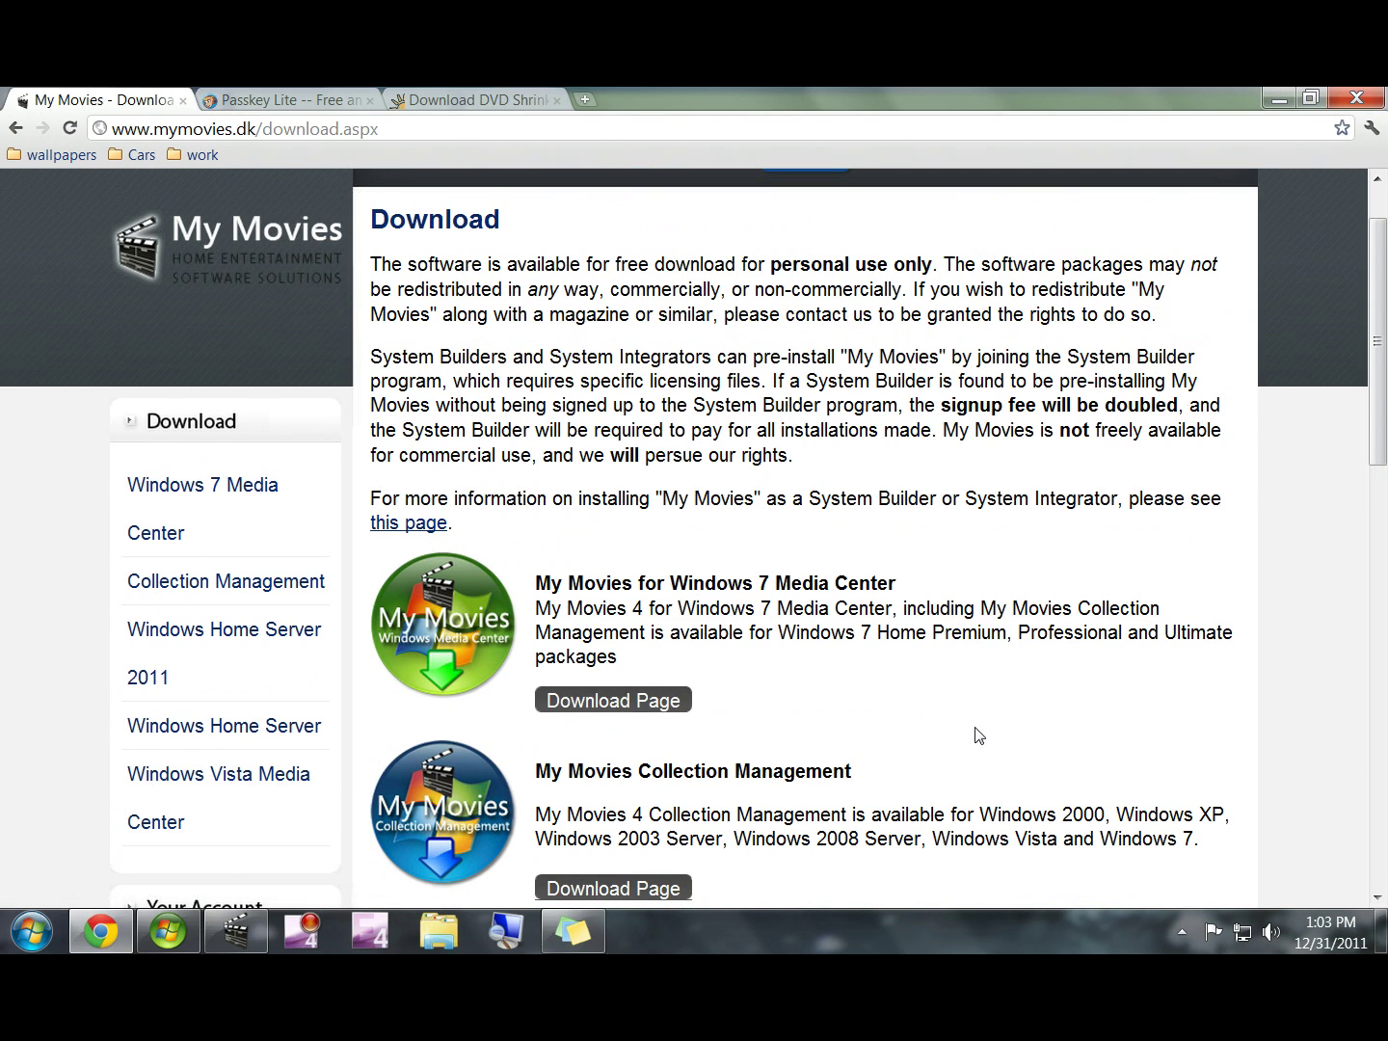
scroll(978, 735, down, 10)
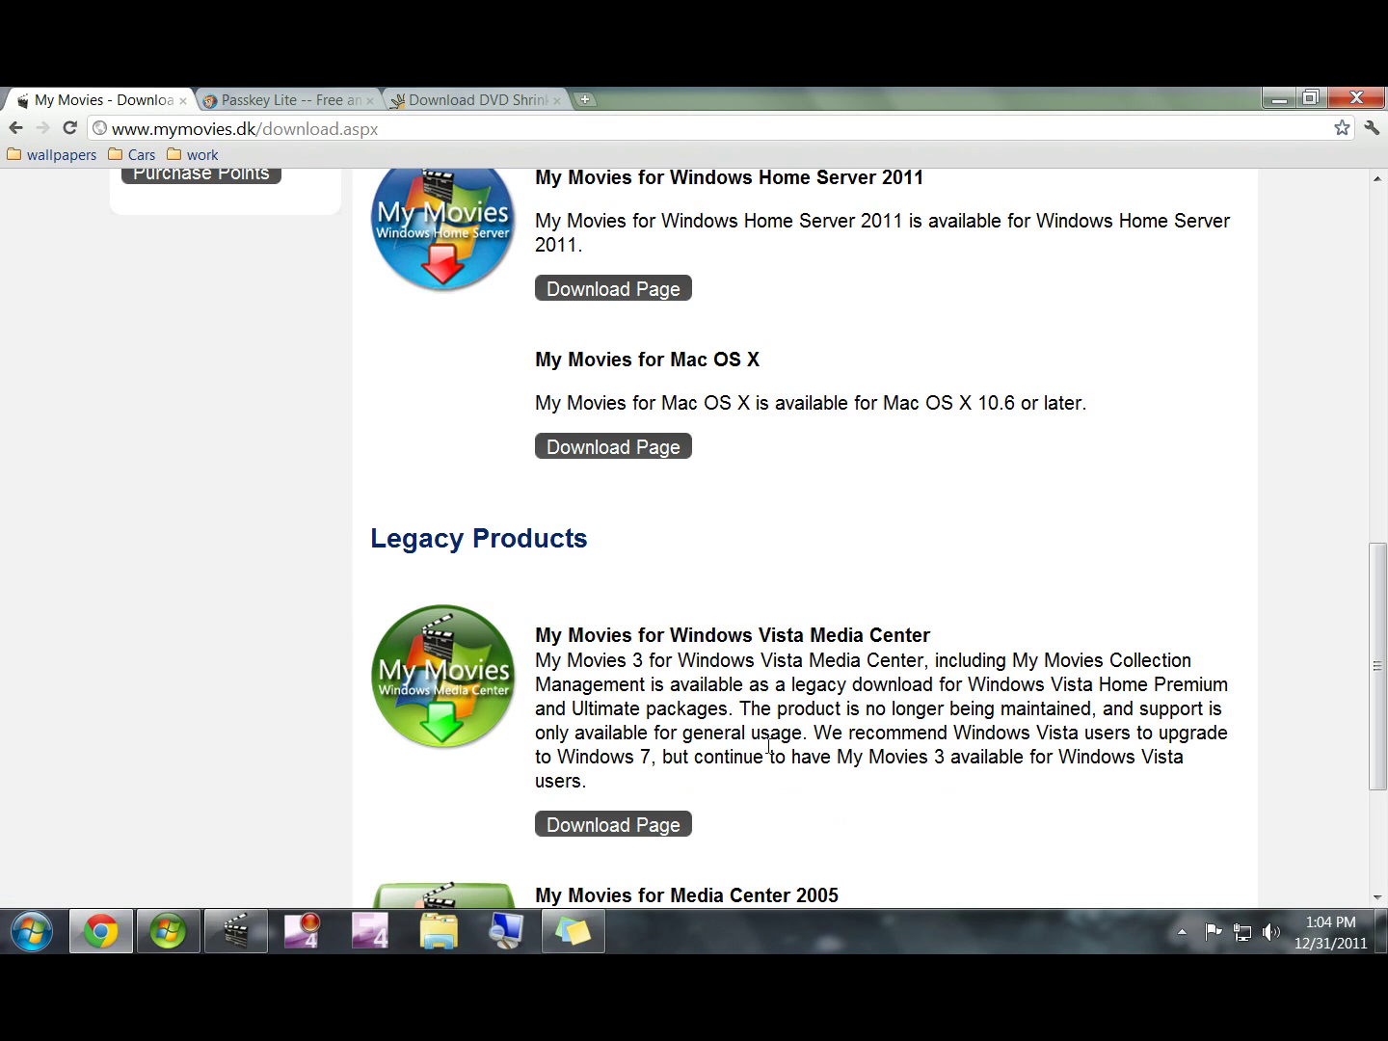
scroll(849, 738, up, 7)
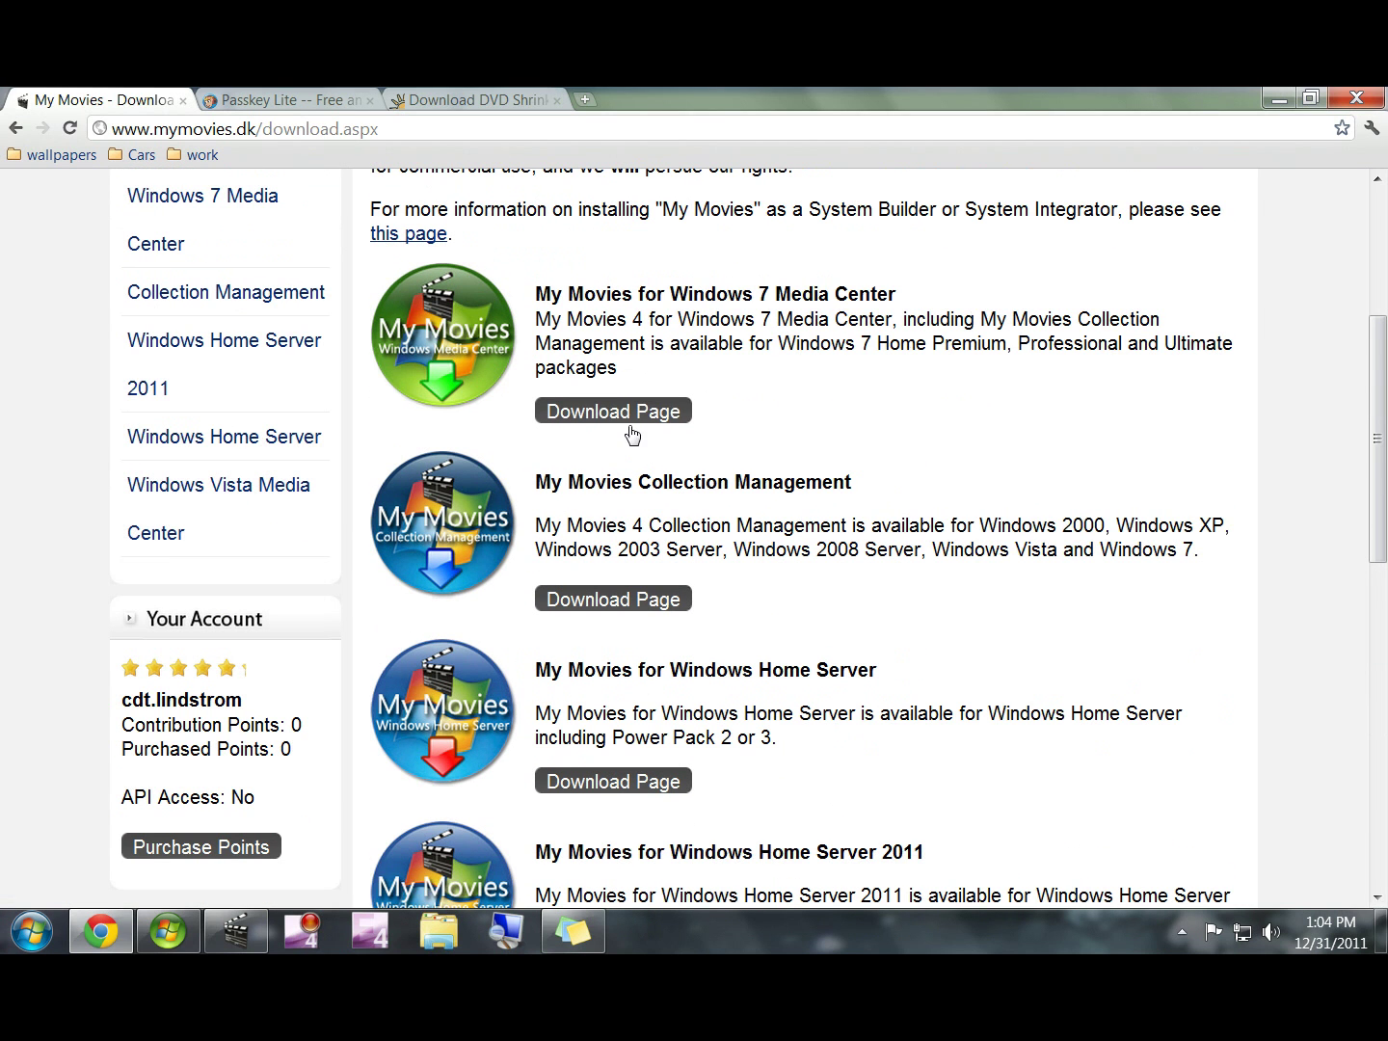
scroll(788, 479, up, 1)
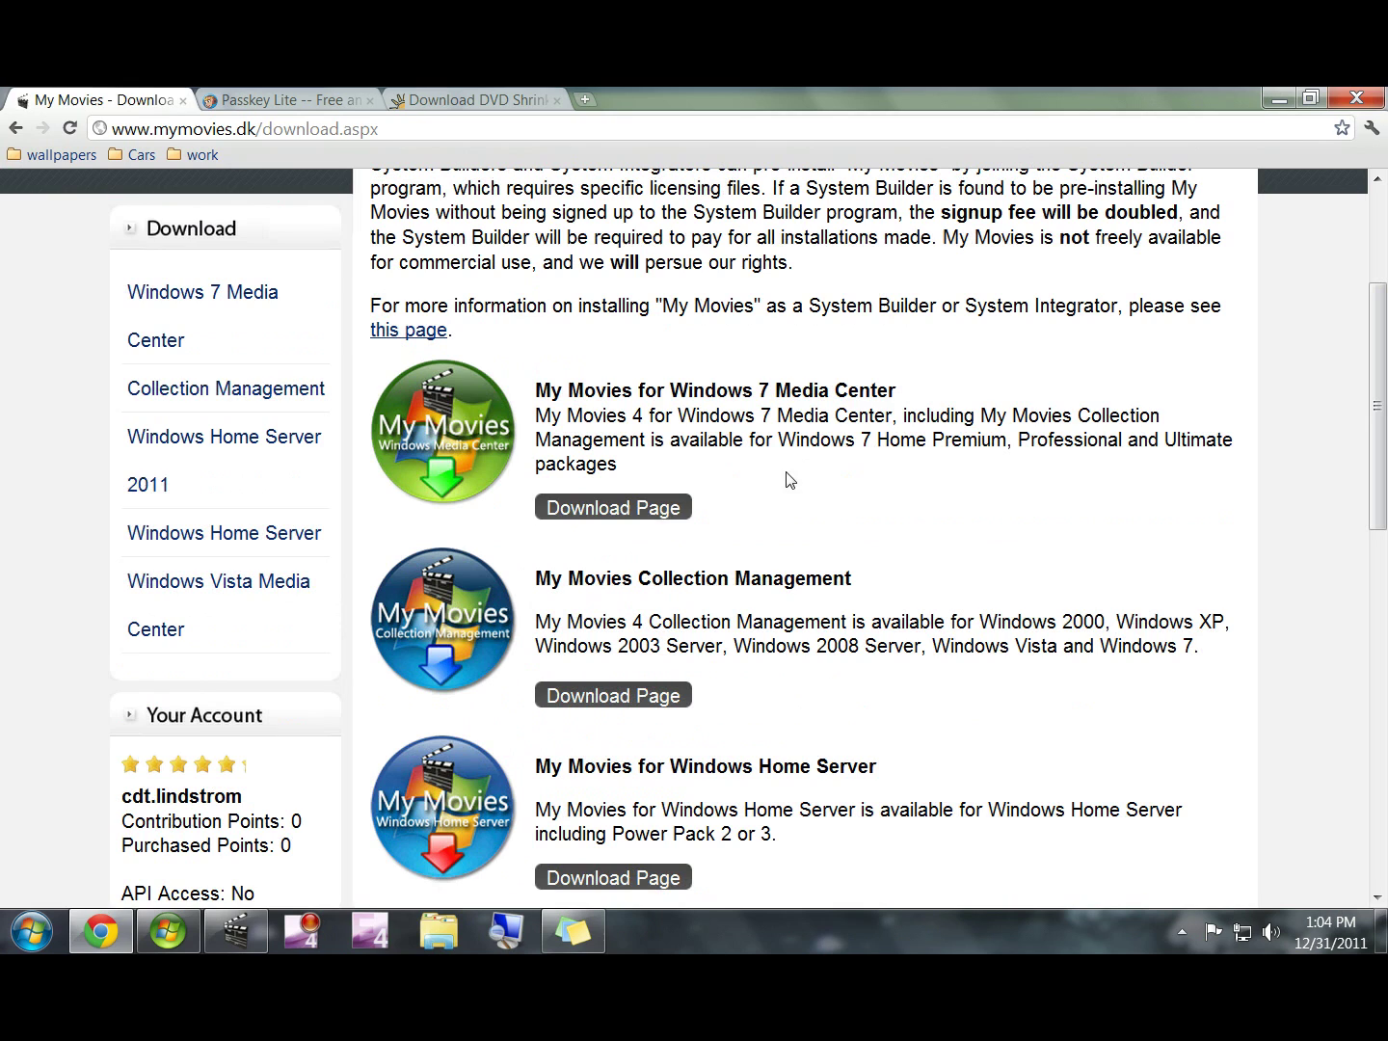
Open the download page of My Movies for Windows 7 Media Center and locate its installer link
click(655, 510)
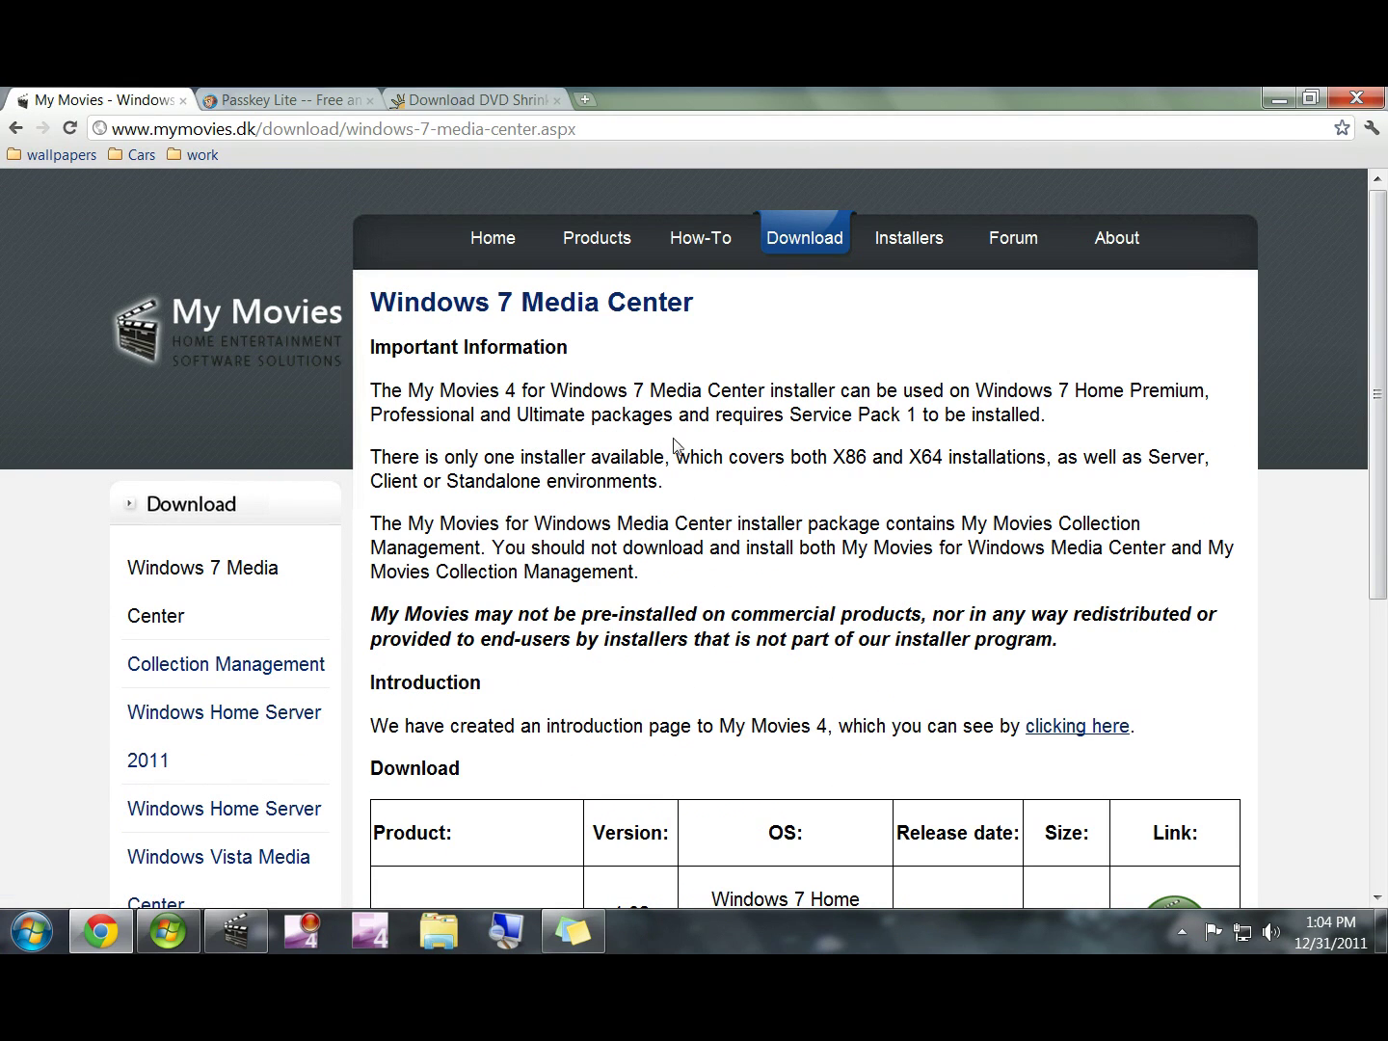
scroll(829, 507, down, 3)
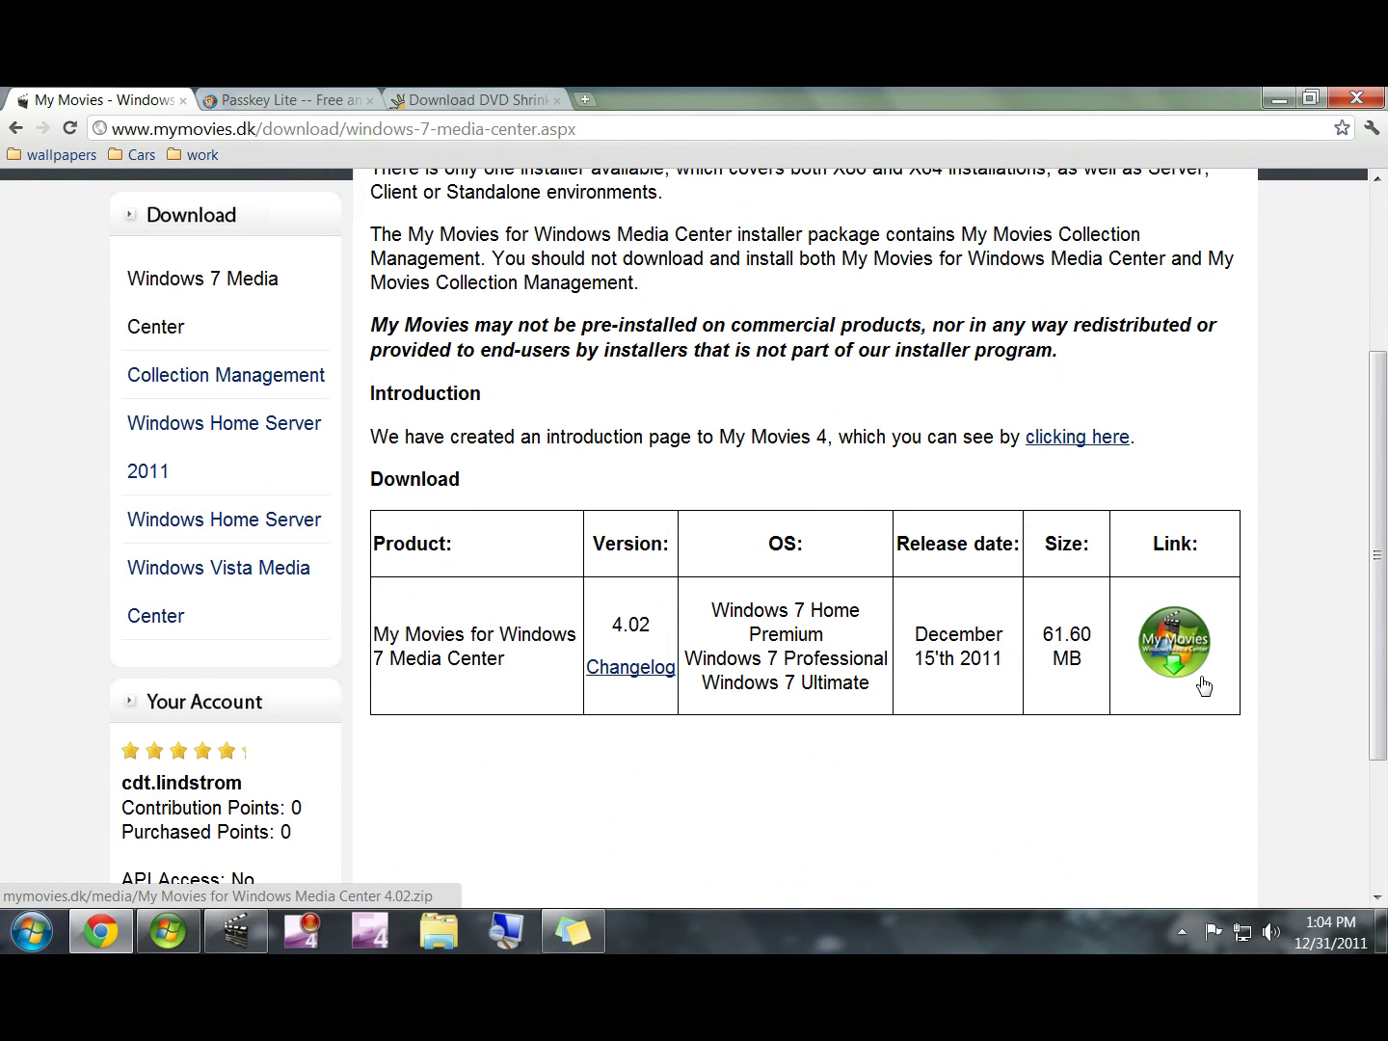
scroll(1008, 481, up, 3)
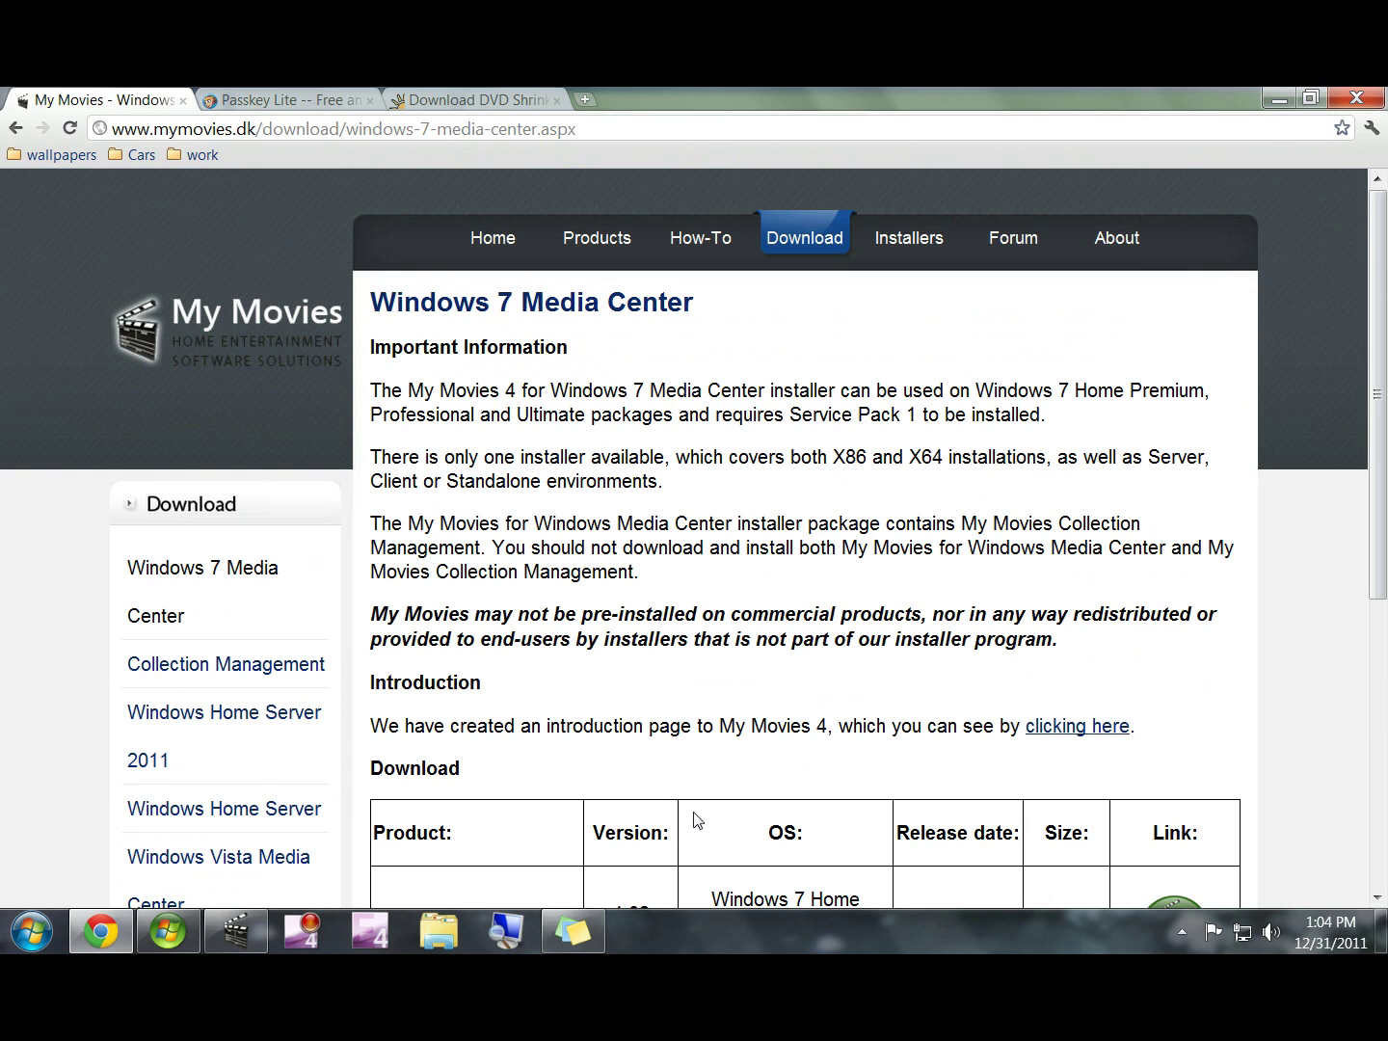
Return to Sticky Notes to read the MyMovies installation instructions, highlighting "My Movies" in item 3
click(573, 931)
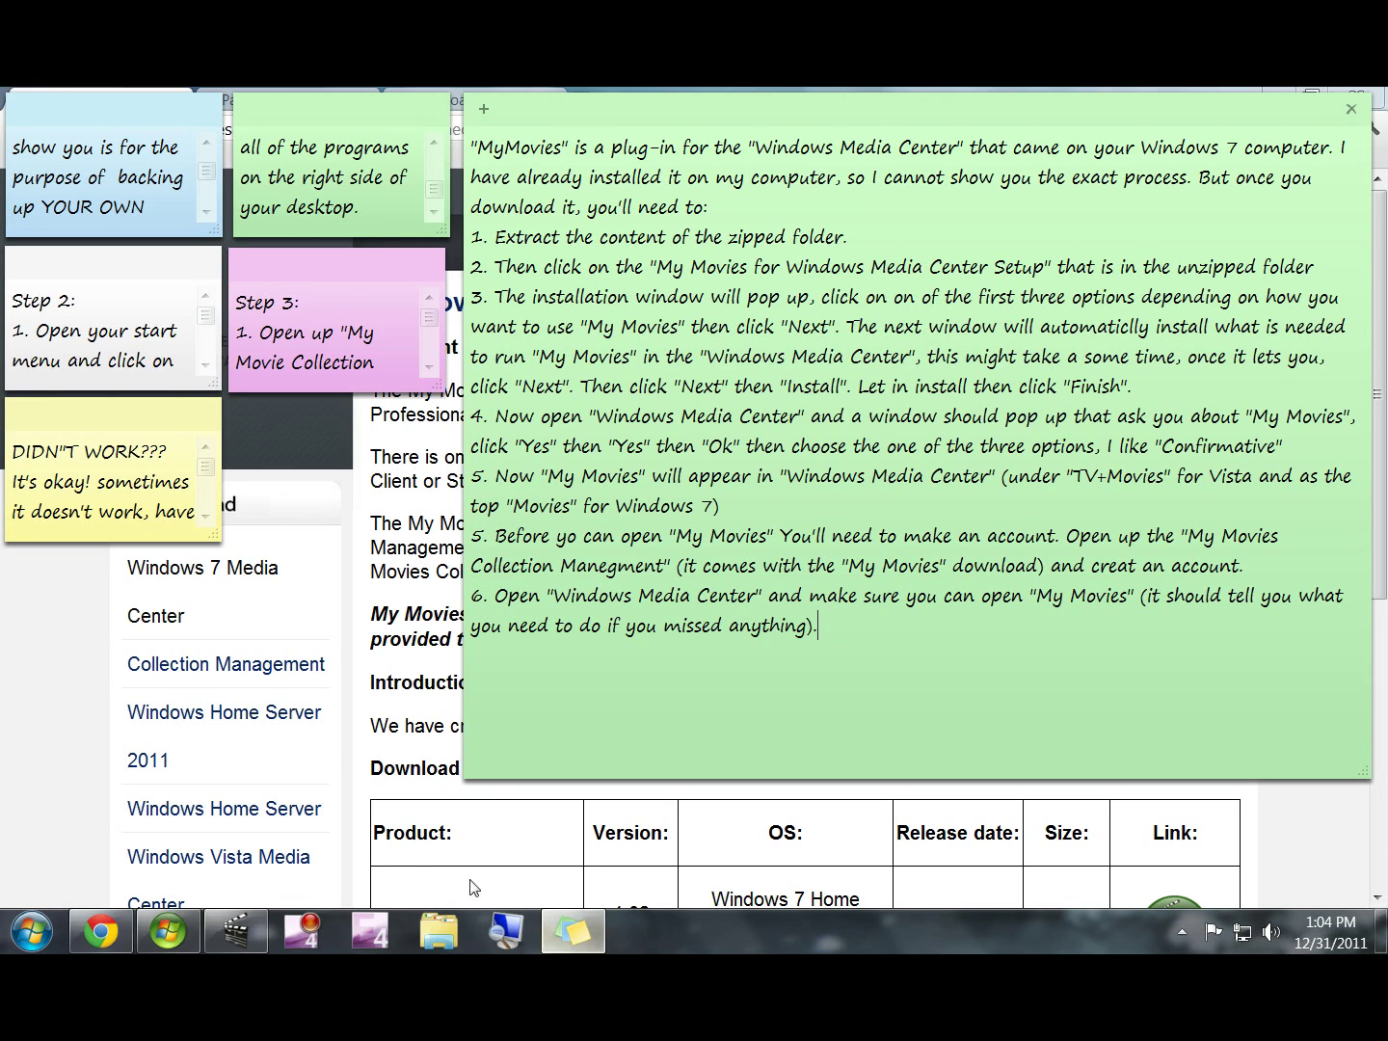
click(405, 567)
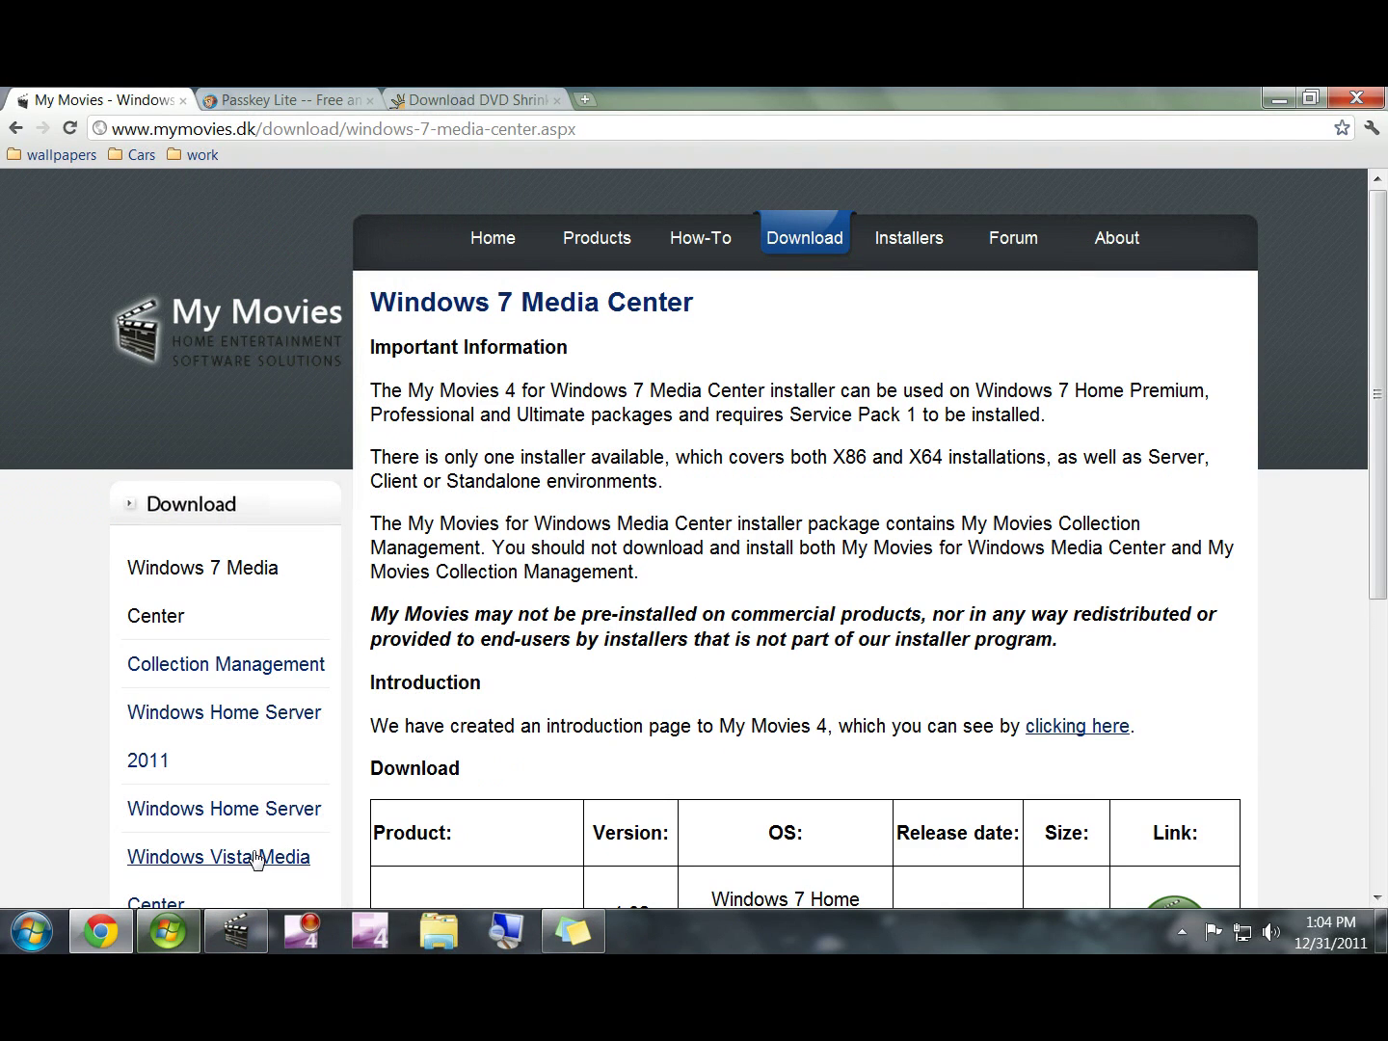
click(573, 933)
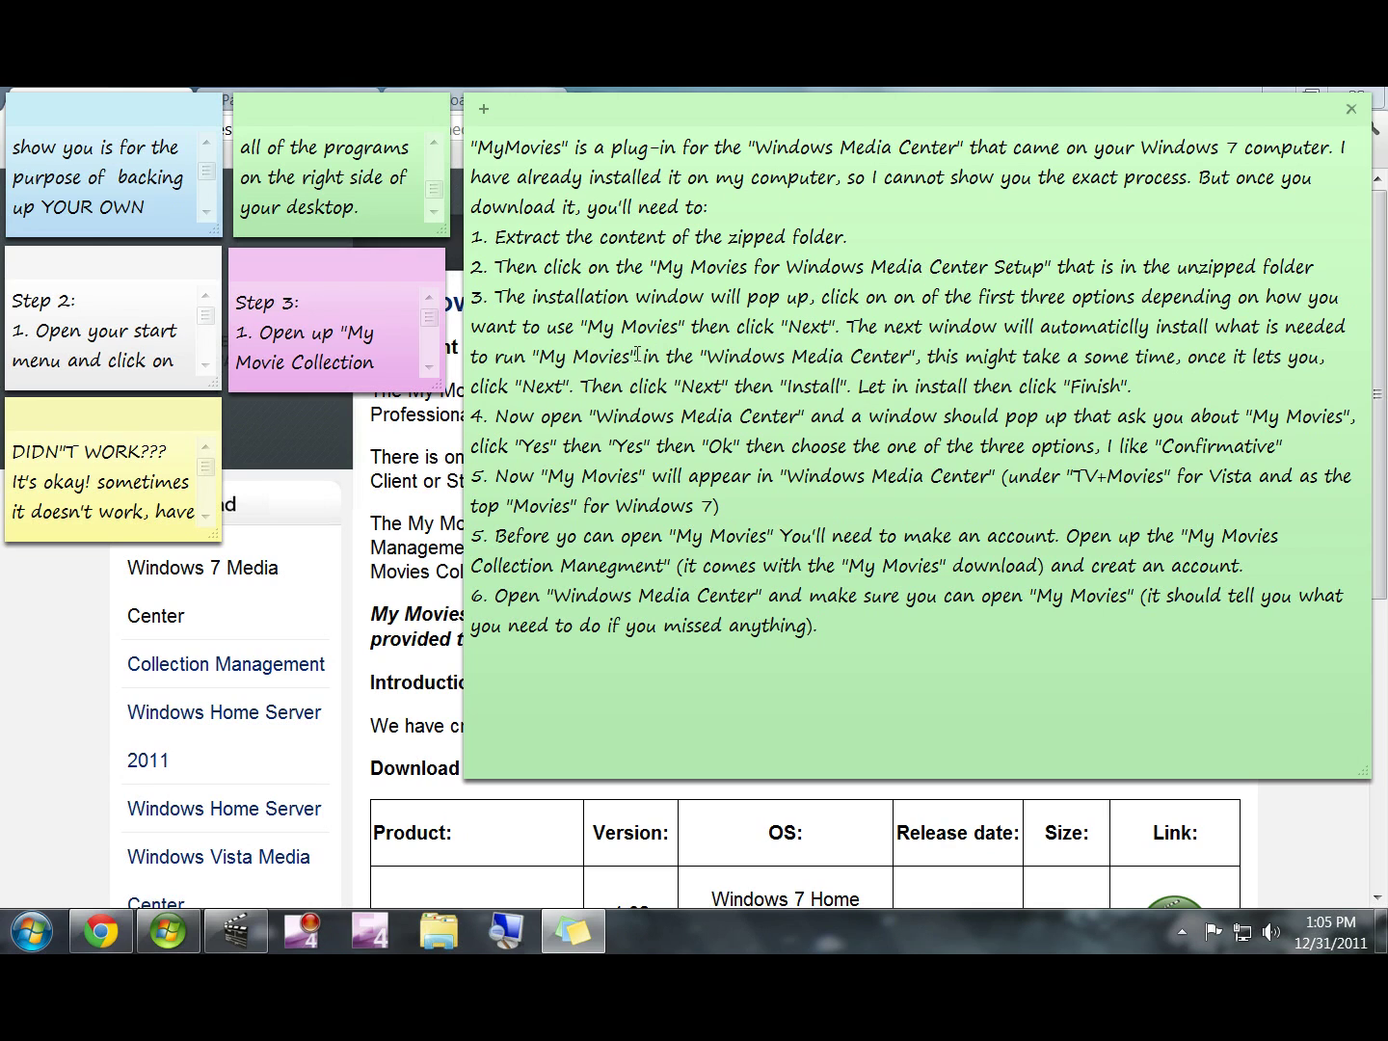
drag(631, 358, 542, 369)
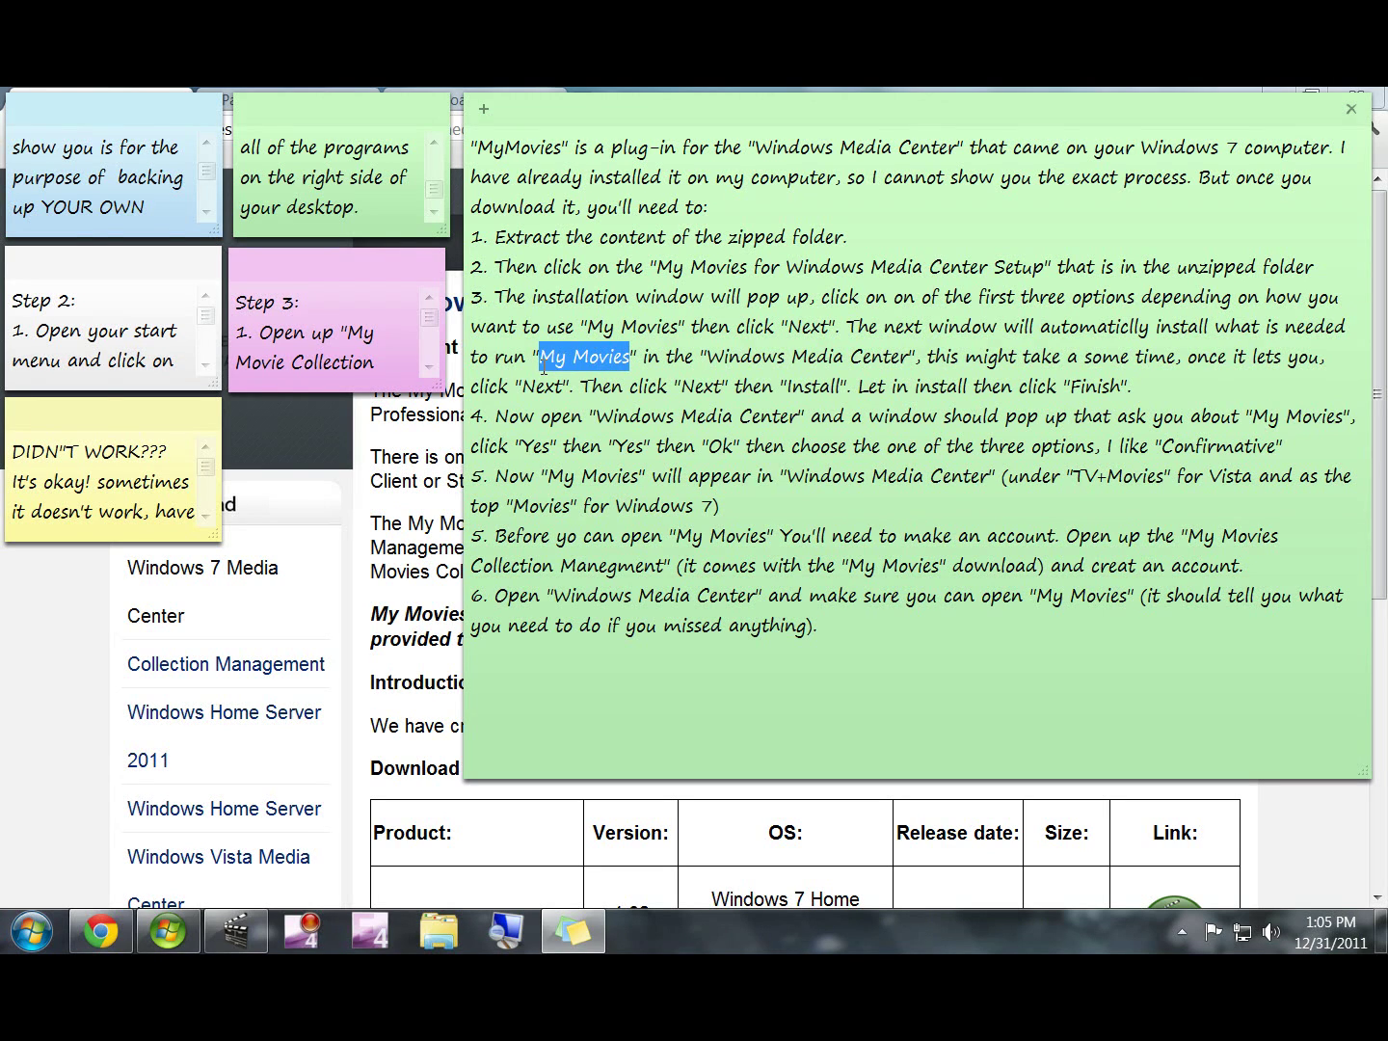
Read on through the MyMovies installation note to the item on where "My Movies" appears for Vista and Windows 7
click(609, 459)
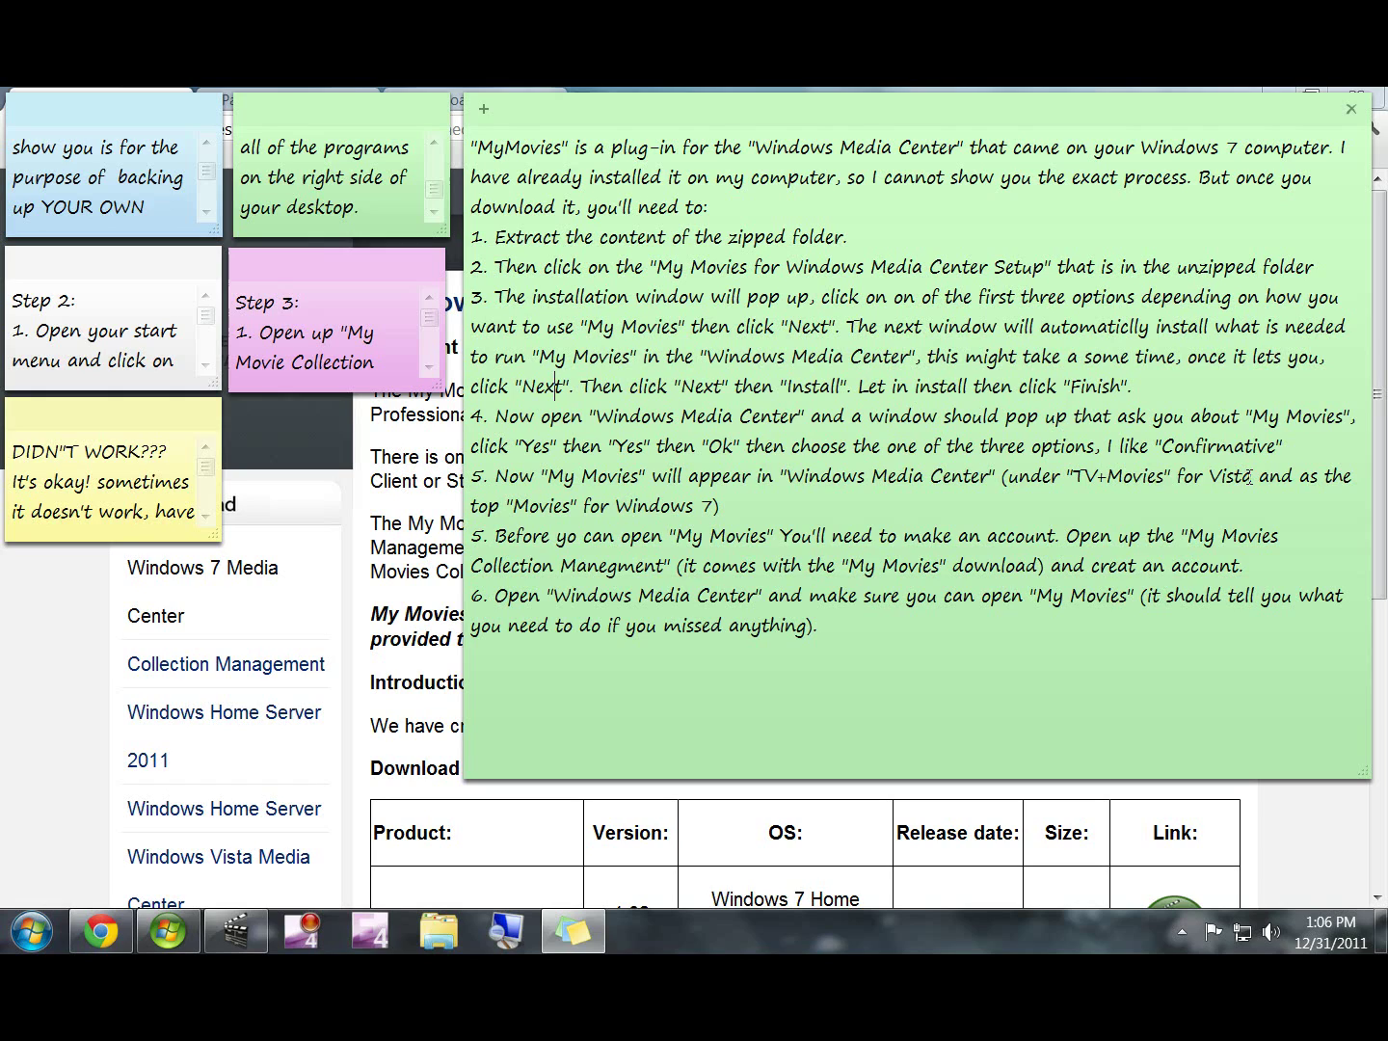
drag(1156, 477, 1074, 476)
click(1089, 508)
Switch to Windows Media Center, return to its start screen, compare the My Movies and built-in "Movies" entries, and close it
click(169, 931)
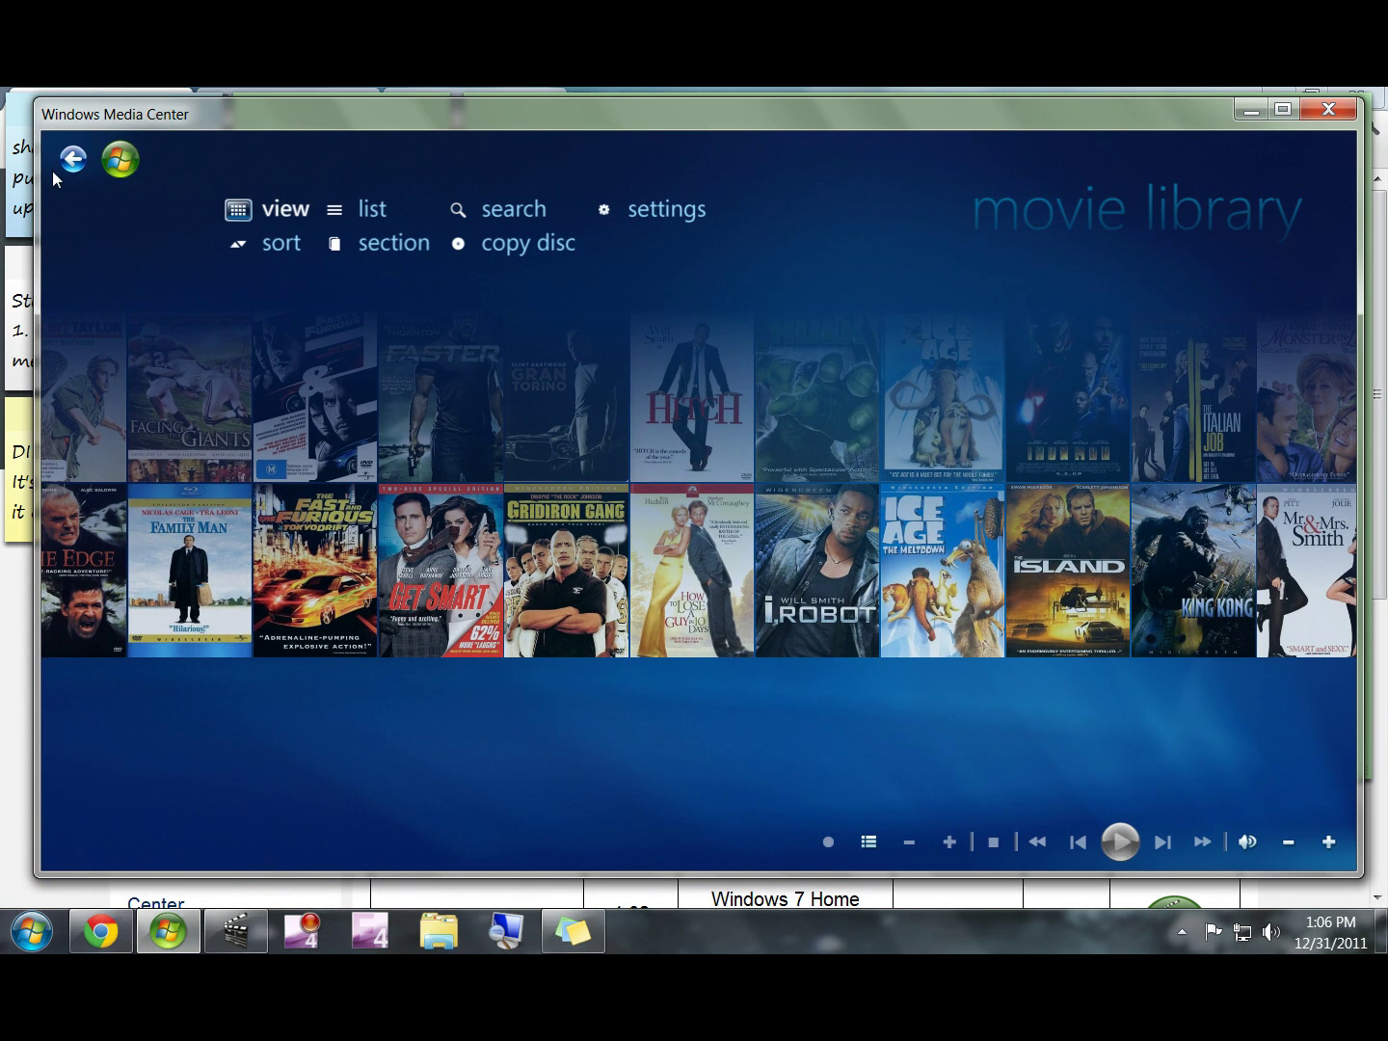
click(64, 162)
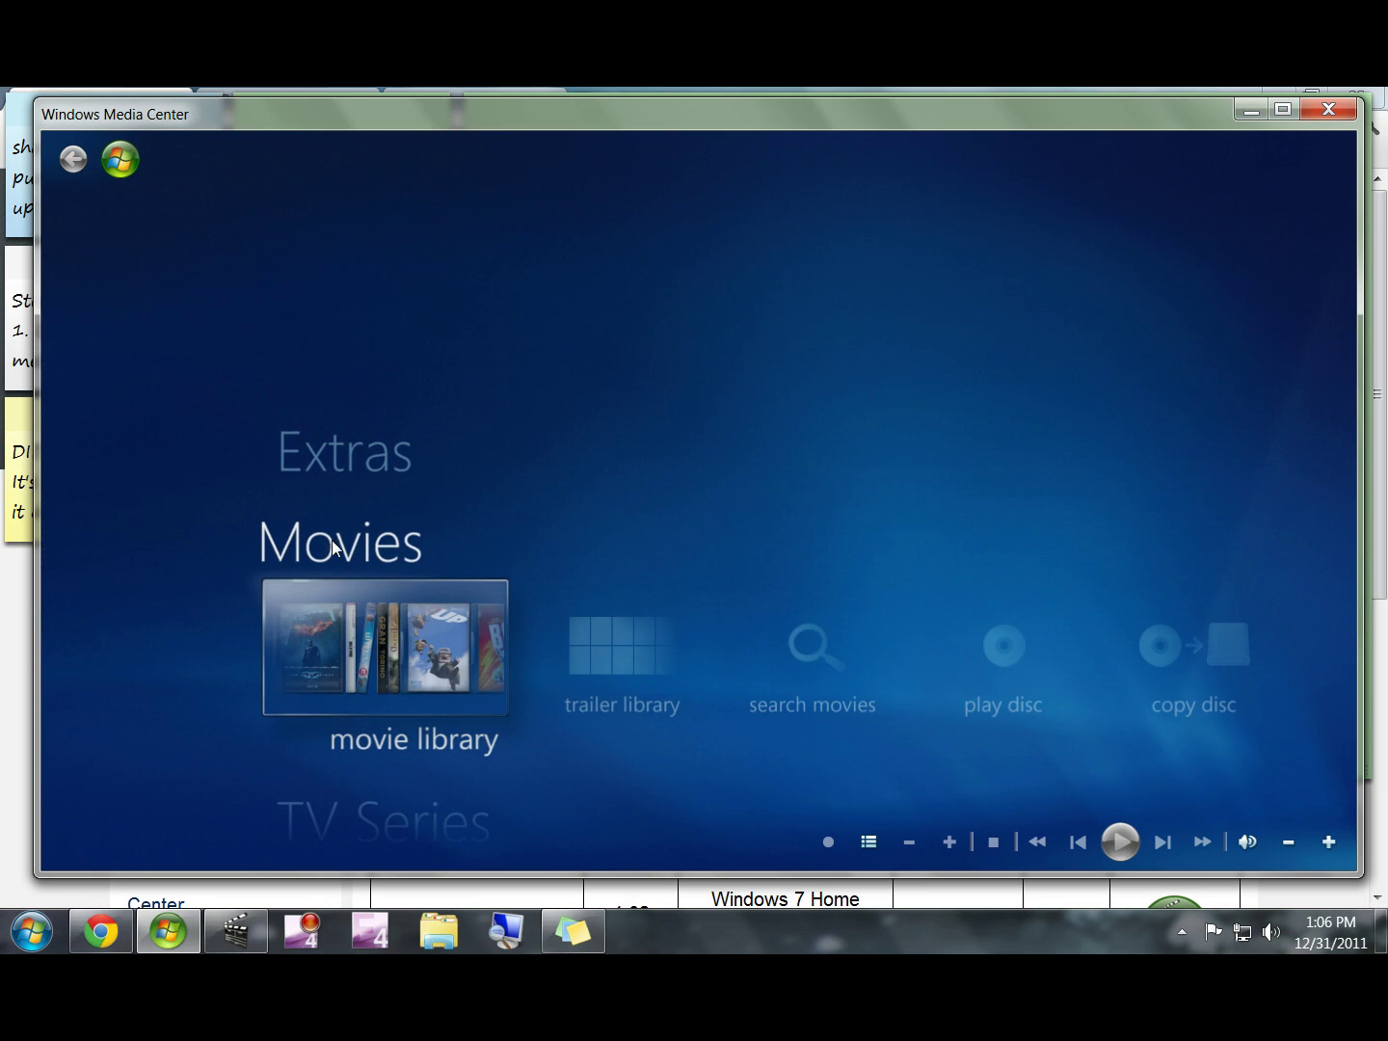
scroll(379, 622, down, 1)
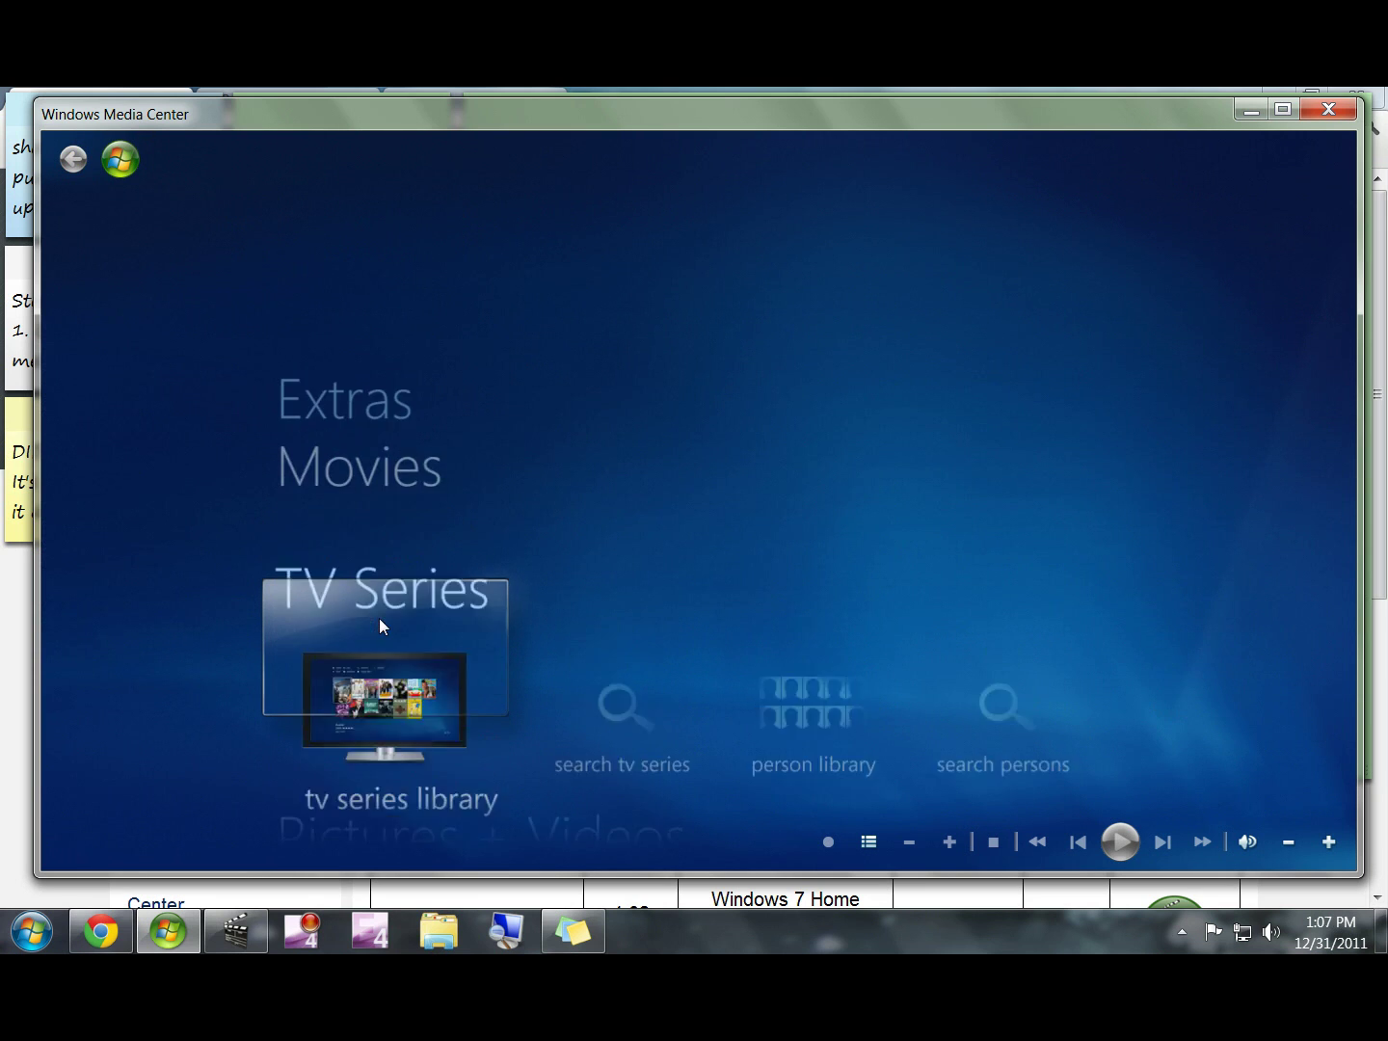
scroll(379, 619, down, 3)
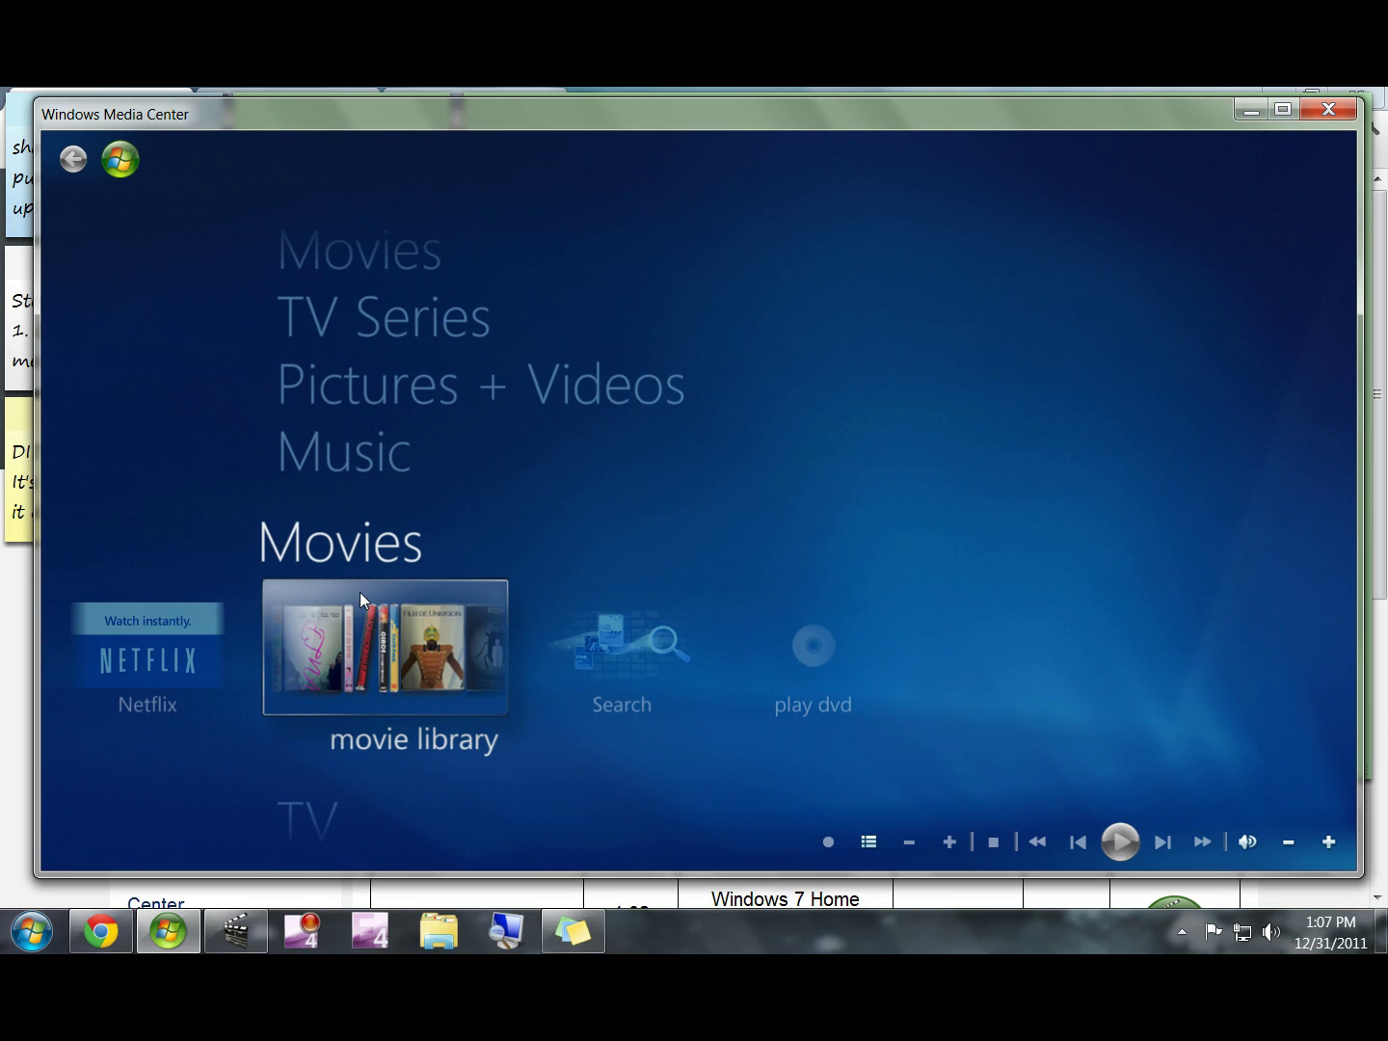
scroll(377, 654, up, 4)
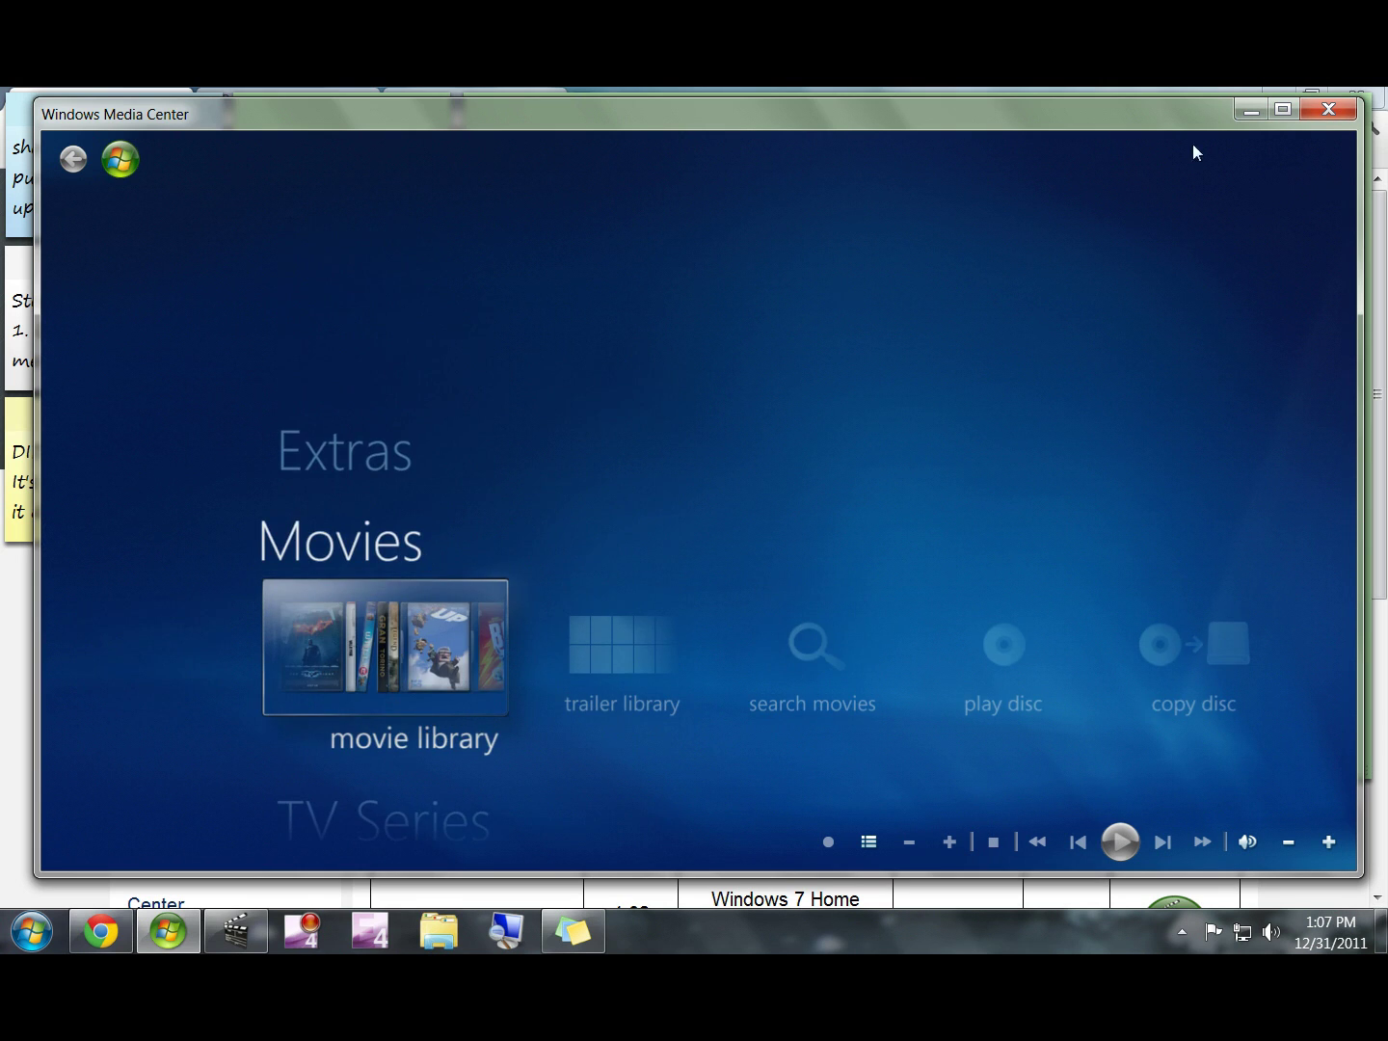
click(1336, 109)
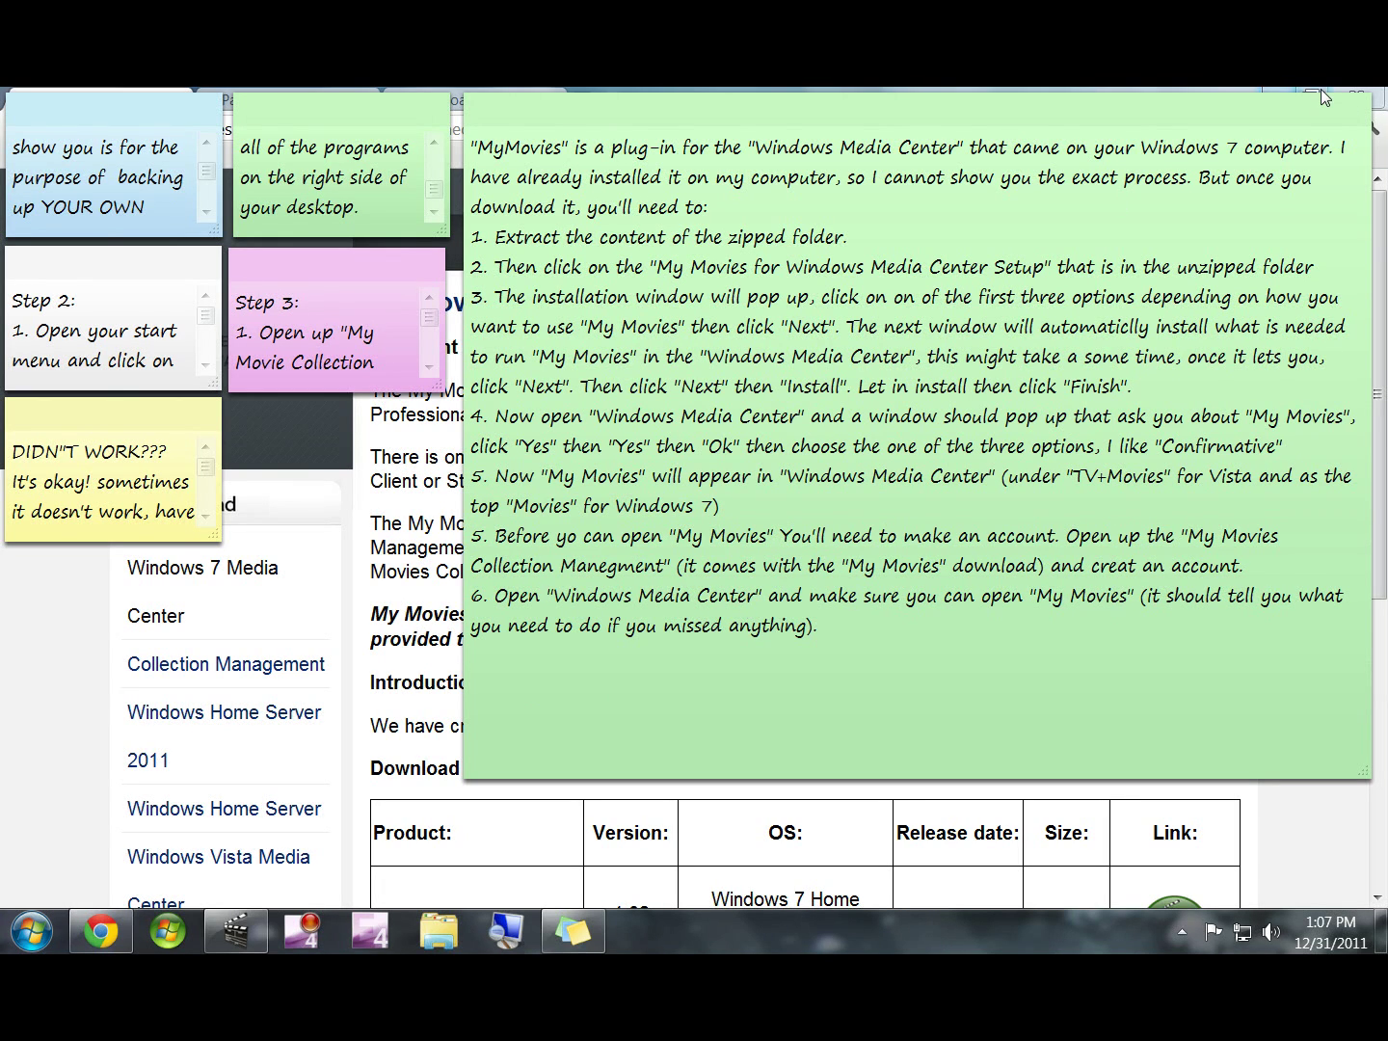
Show the desktop, open the My Movies folder to view its shortcuts, and minimize the folder window
click(1380, 932)
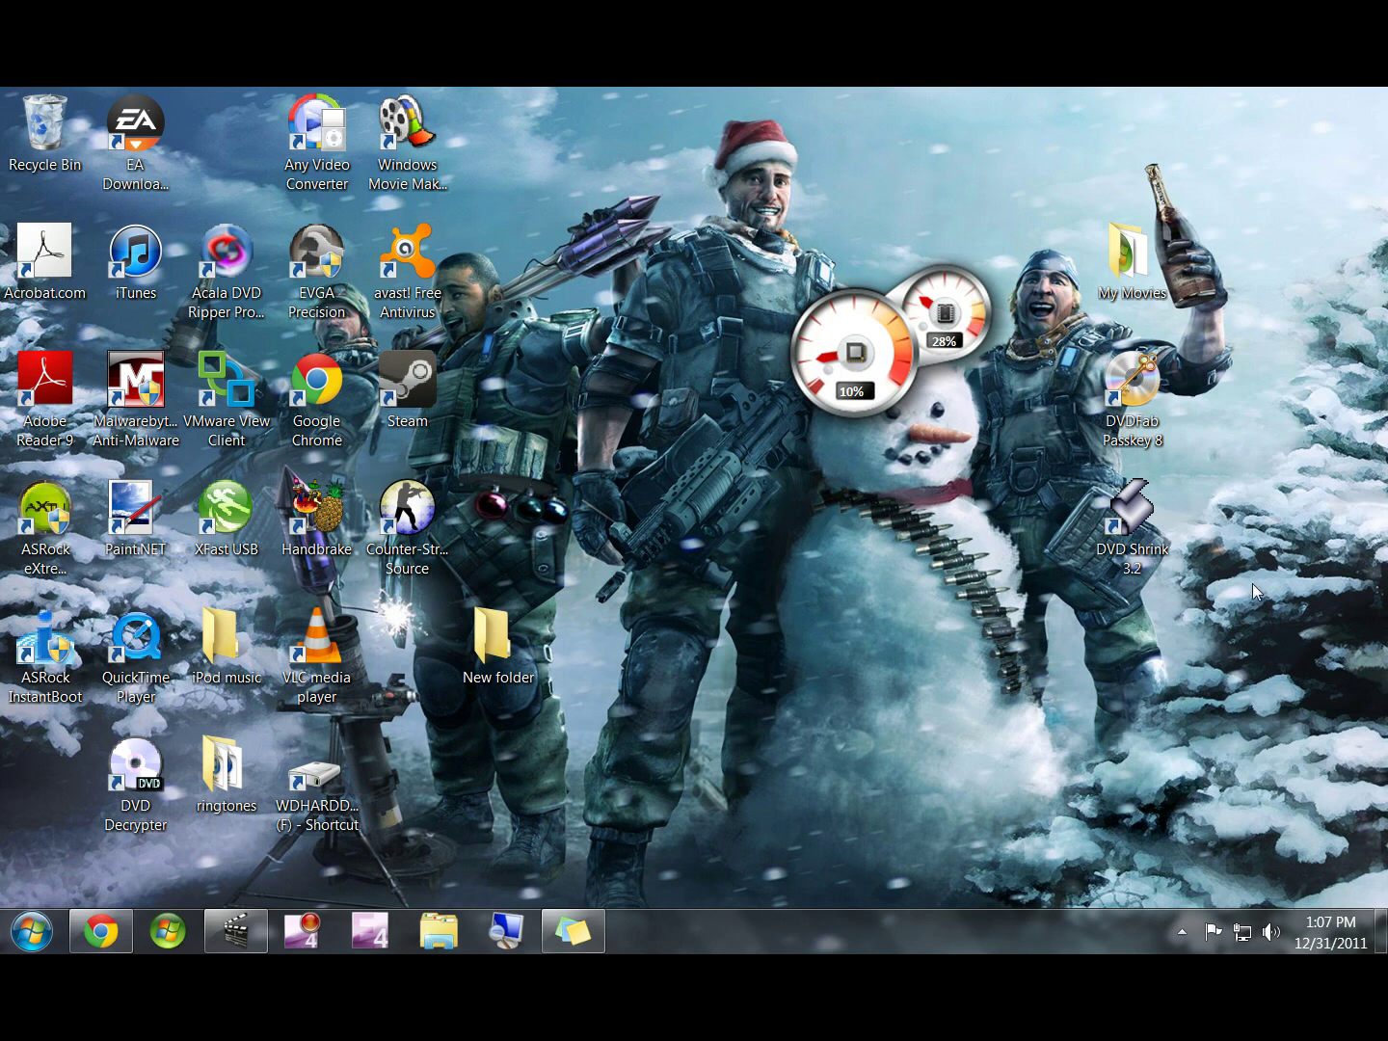
double_click(1130, 256)
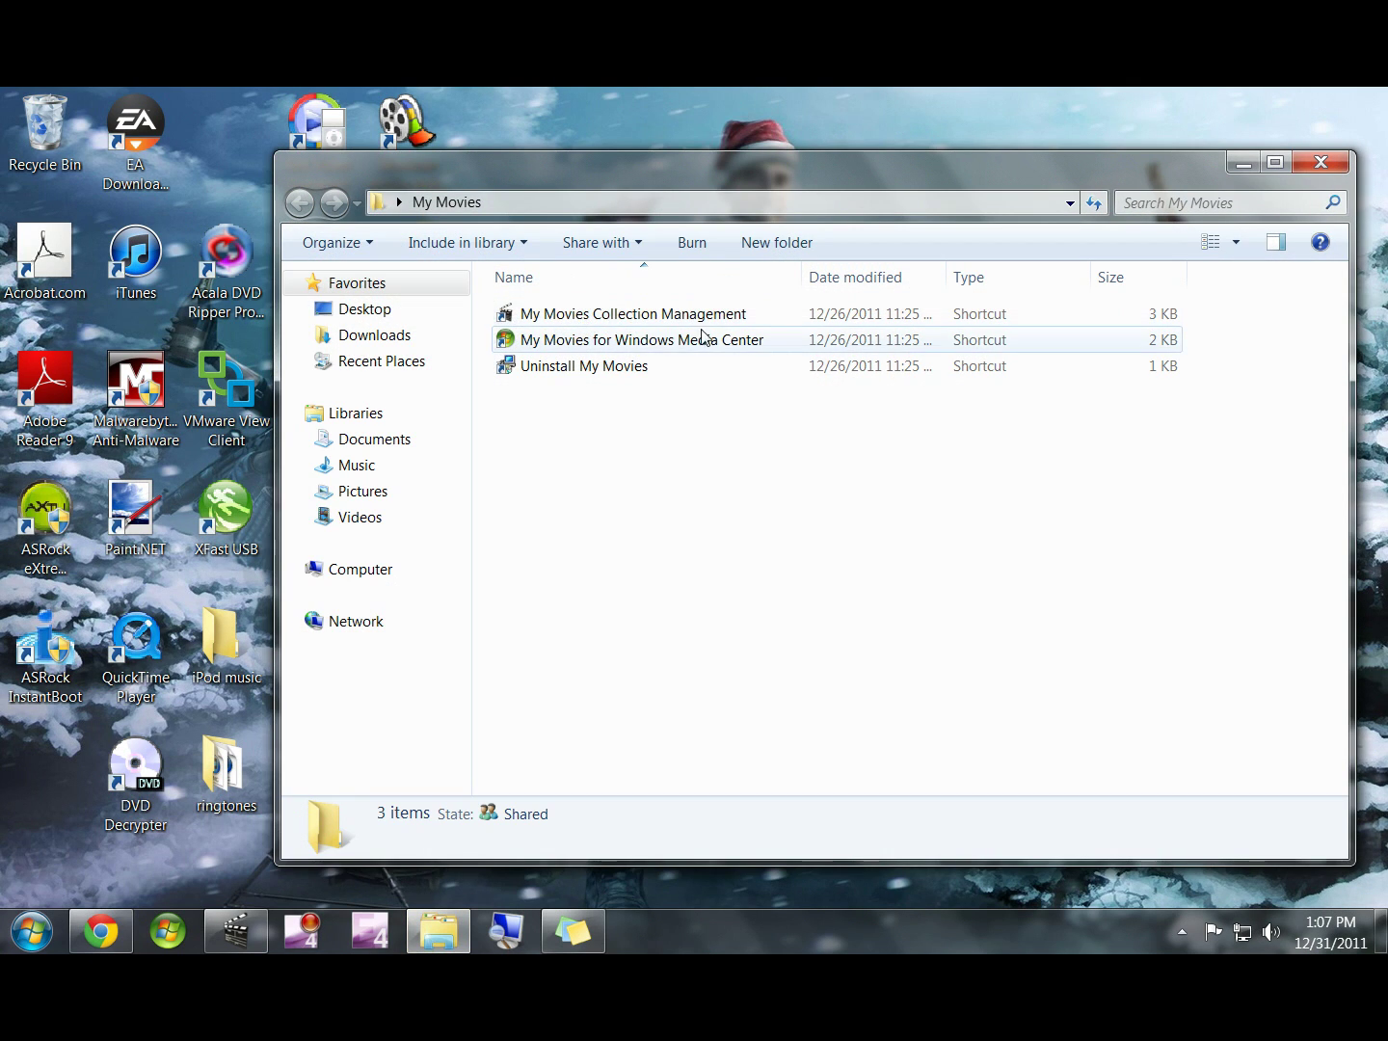
click(1243, 164)
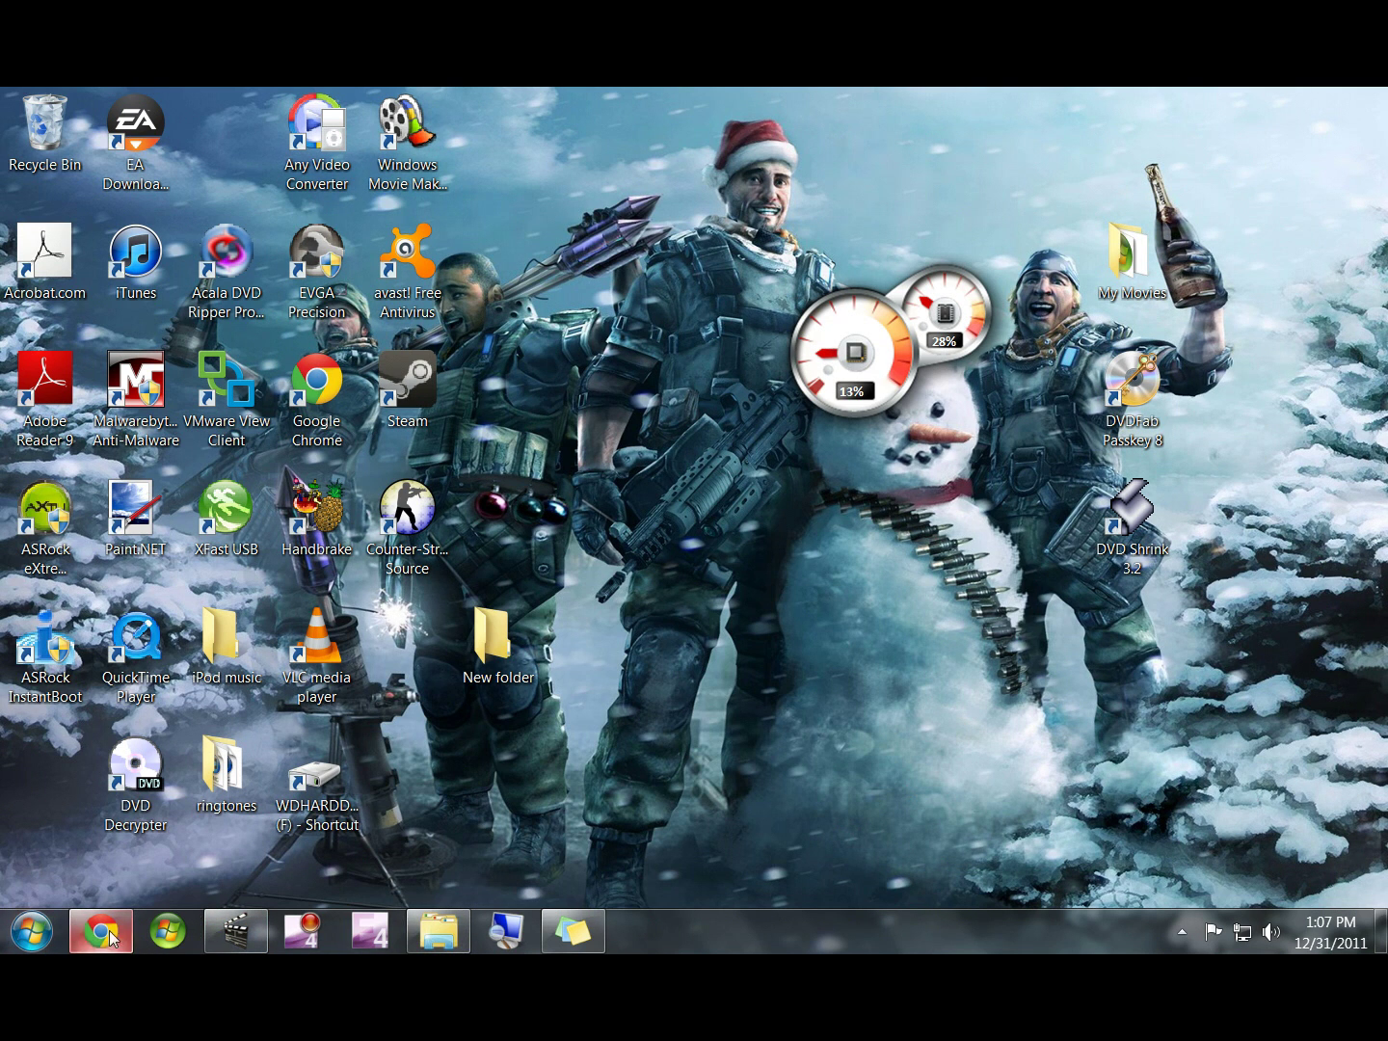
Check the My Movies Collection Management program alongside the account instructions in Sticky Notes, and shrink the MyMovies note back to small size
click(568, 928)
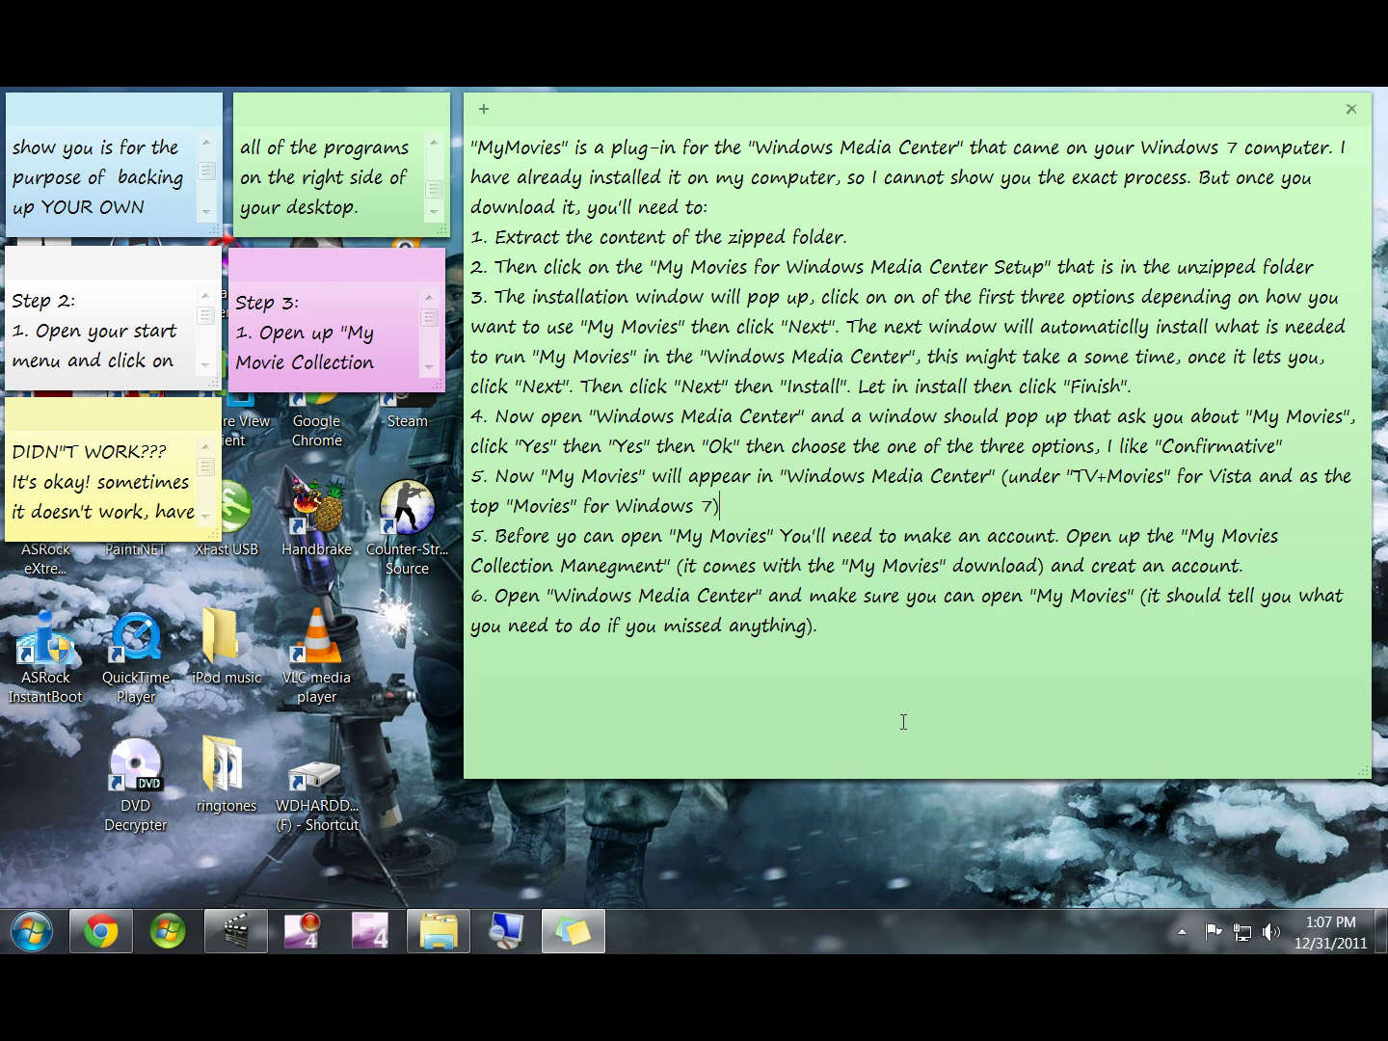
click(243, 932)
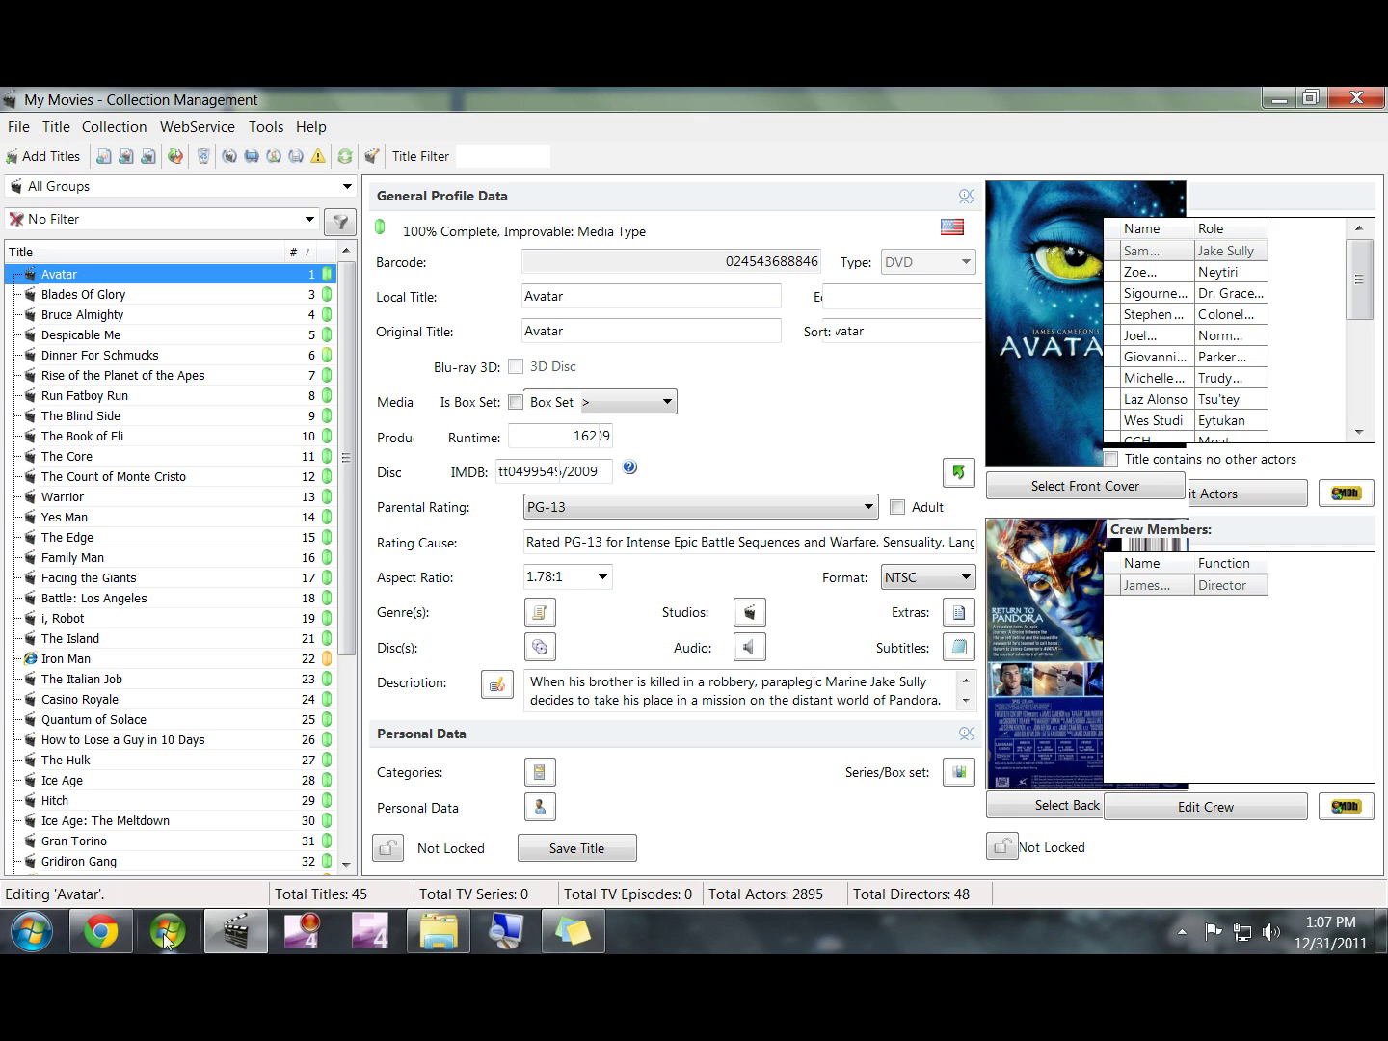
click(1279, 100)
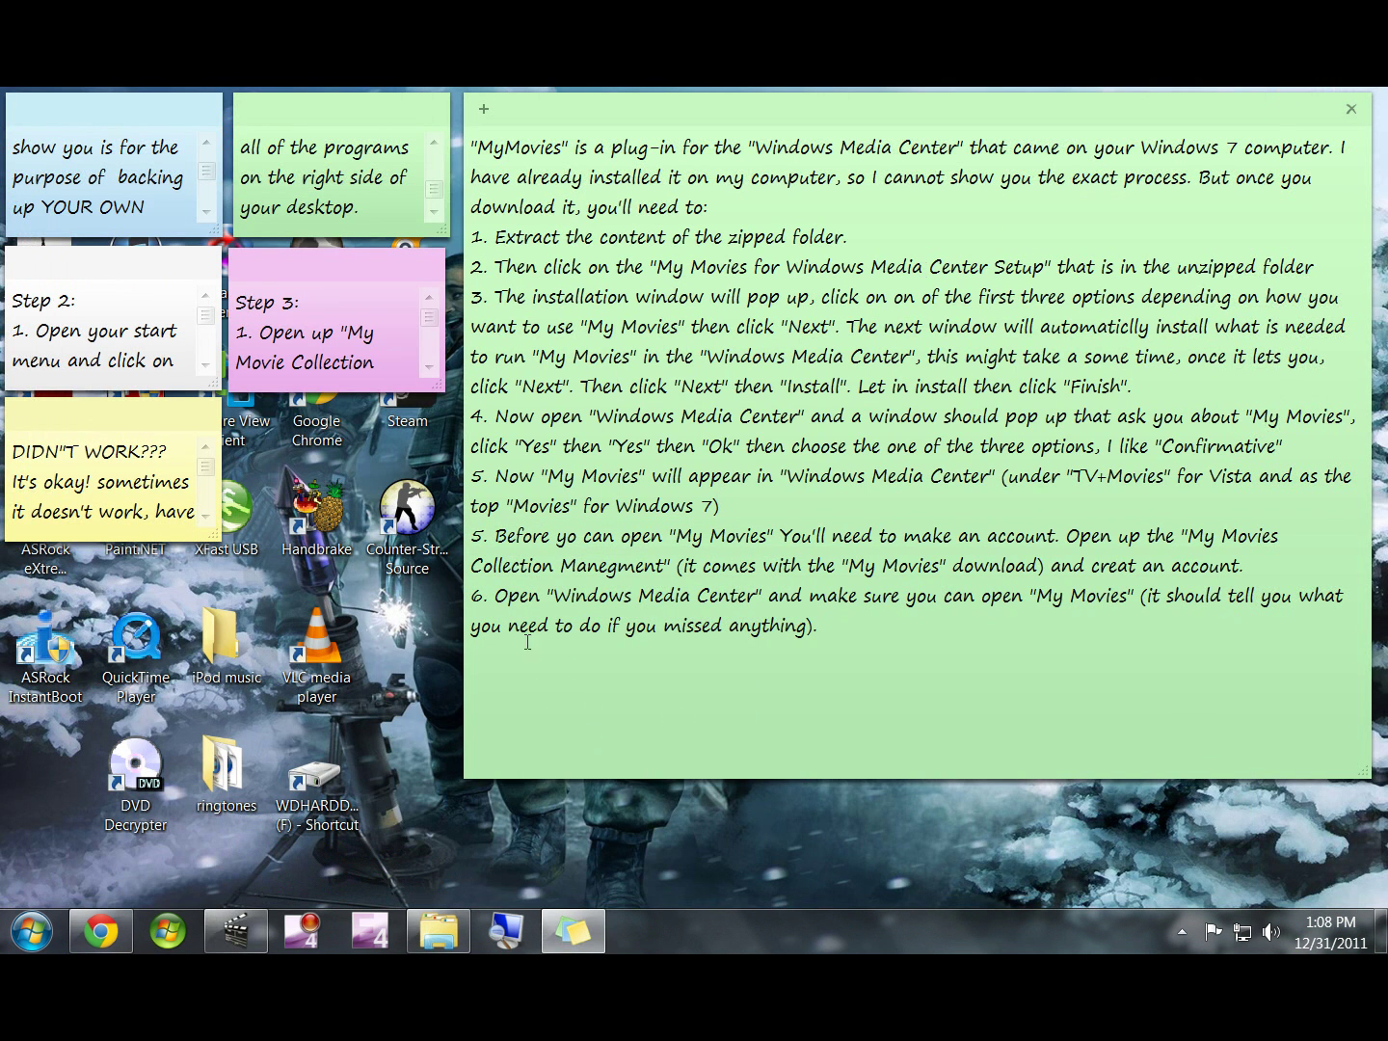
drag(1364, 773, 677, 232)
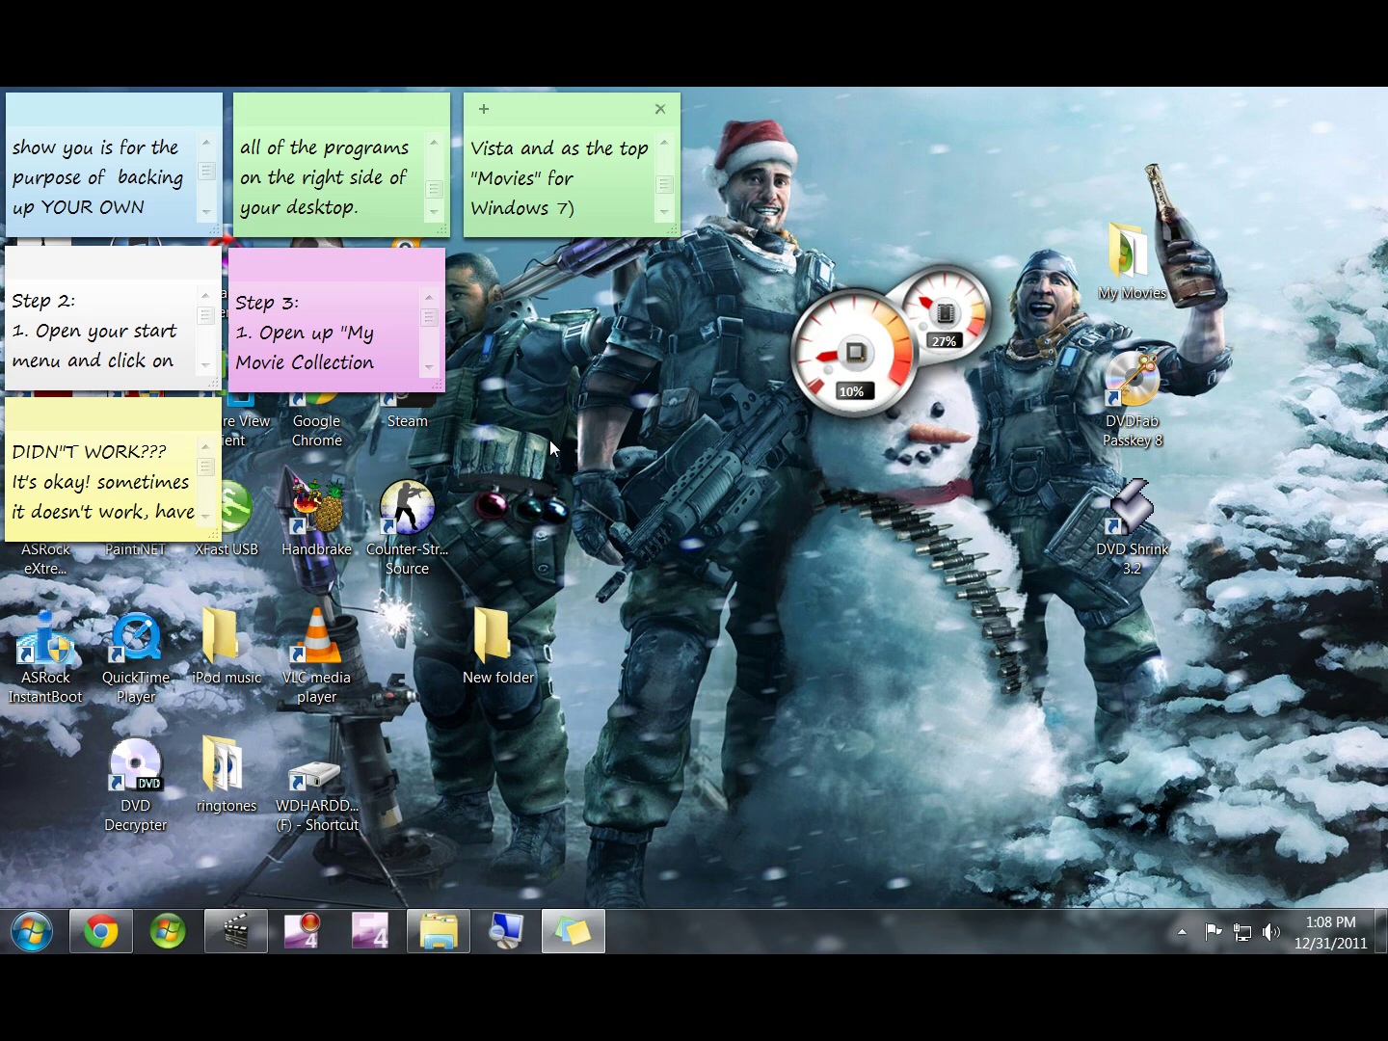
Enlarge the green Step 1 note, review the Passkey Lite and DVD Shrink download pages in Chrome, and shrink the note again
drag(438, 231, 858, 600)
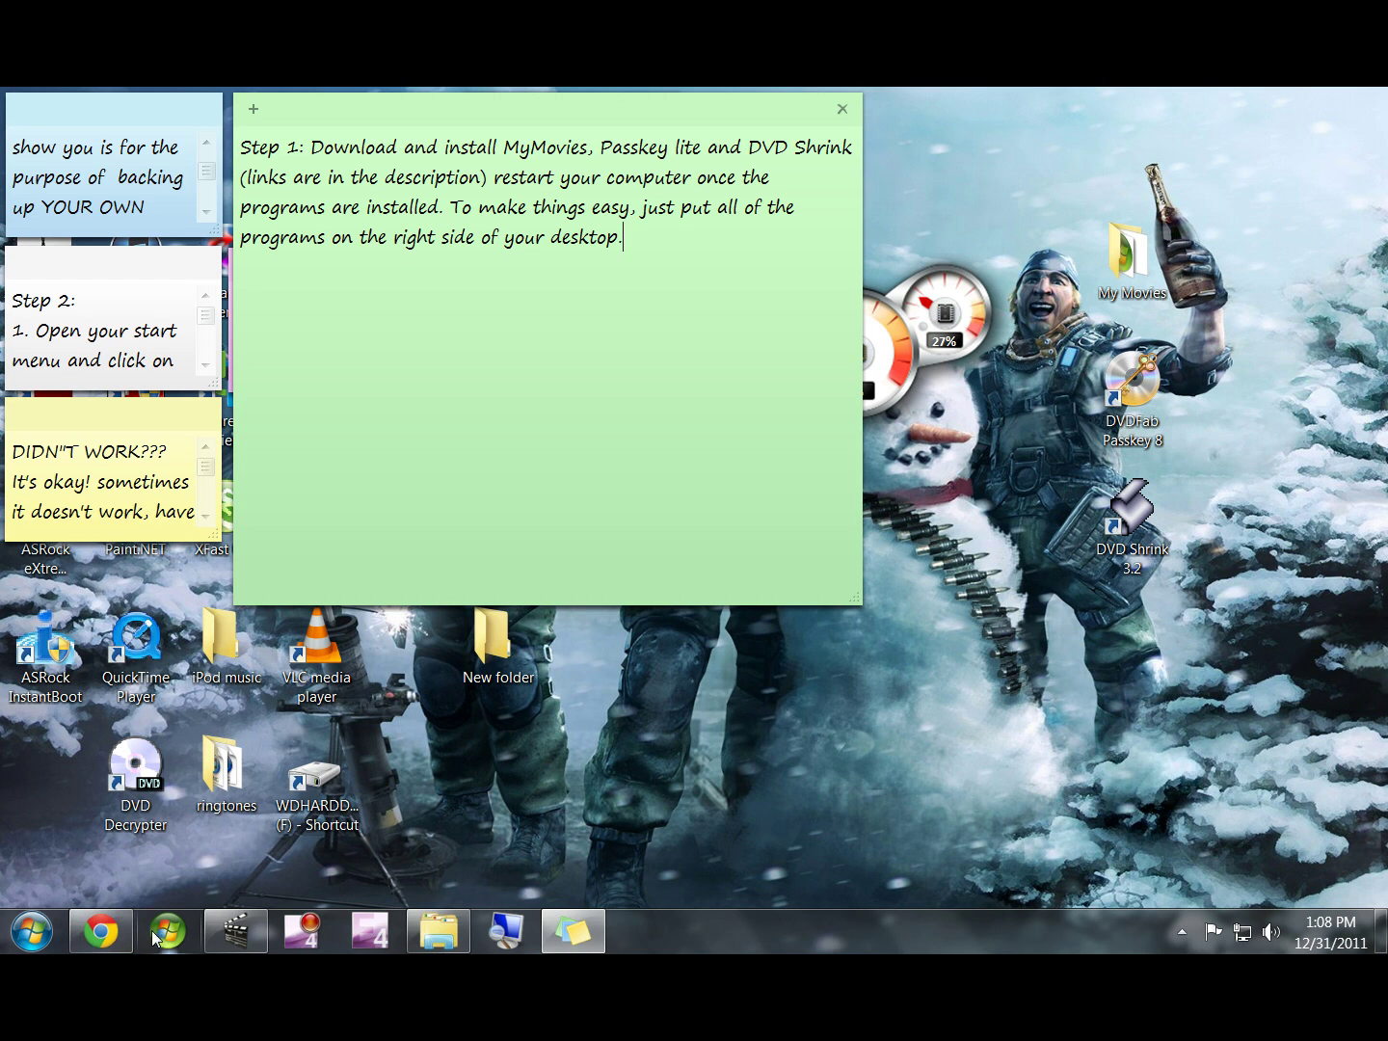
click(101, 933)
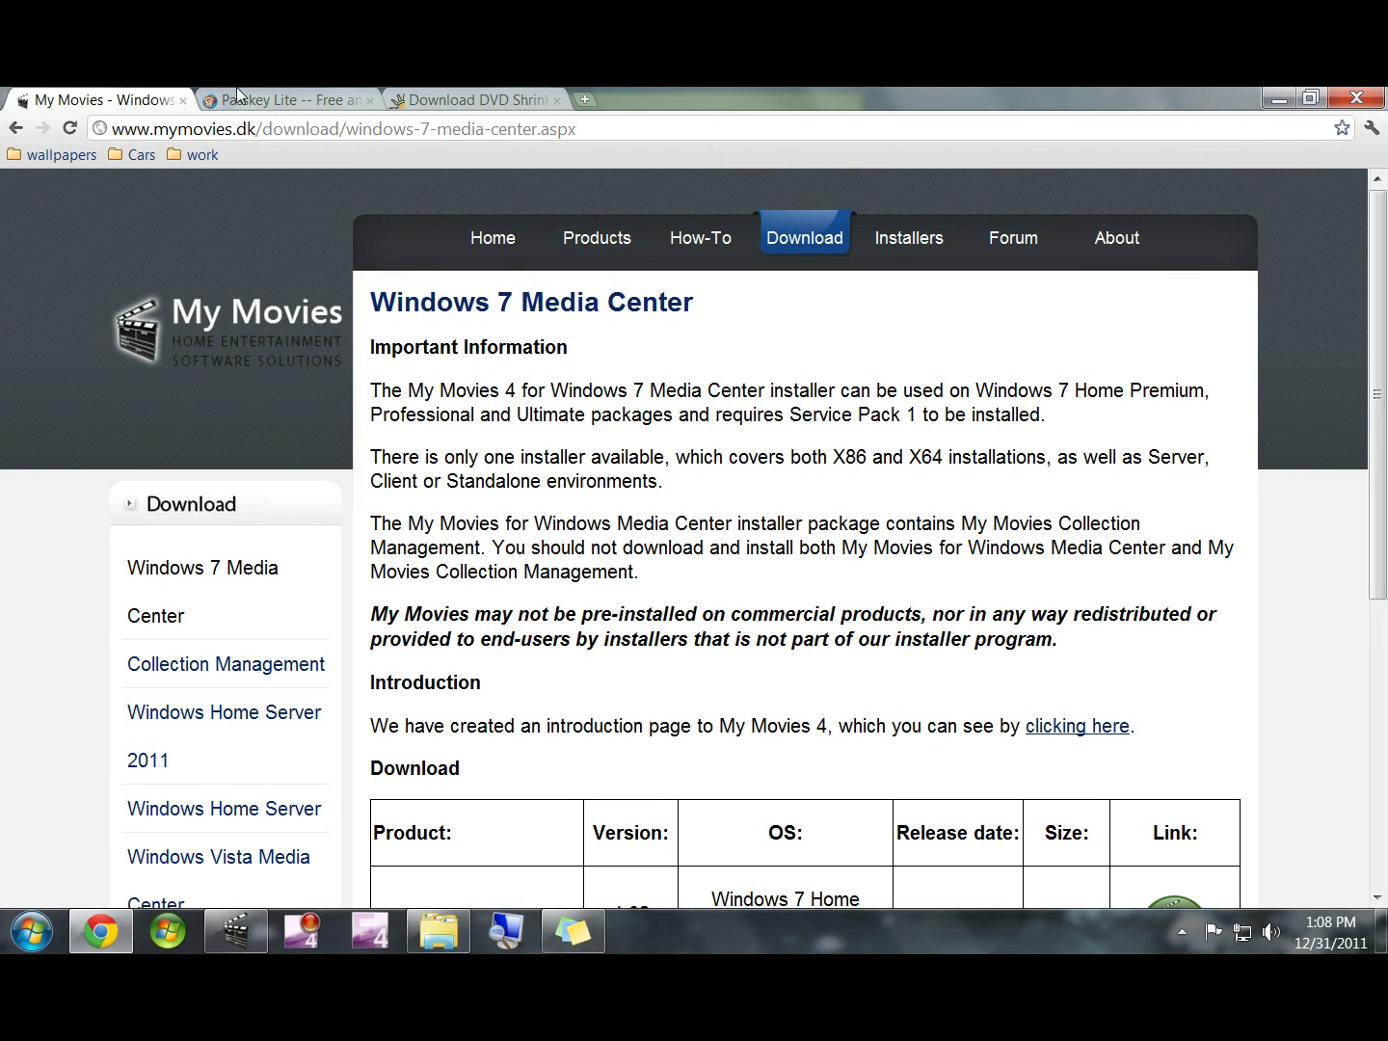
click(241, 97)
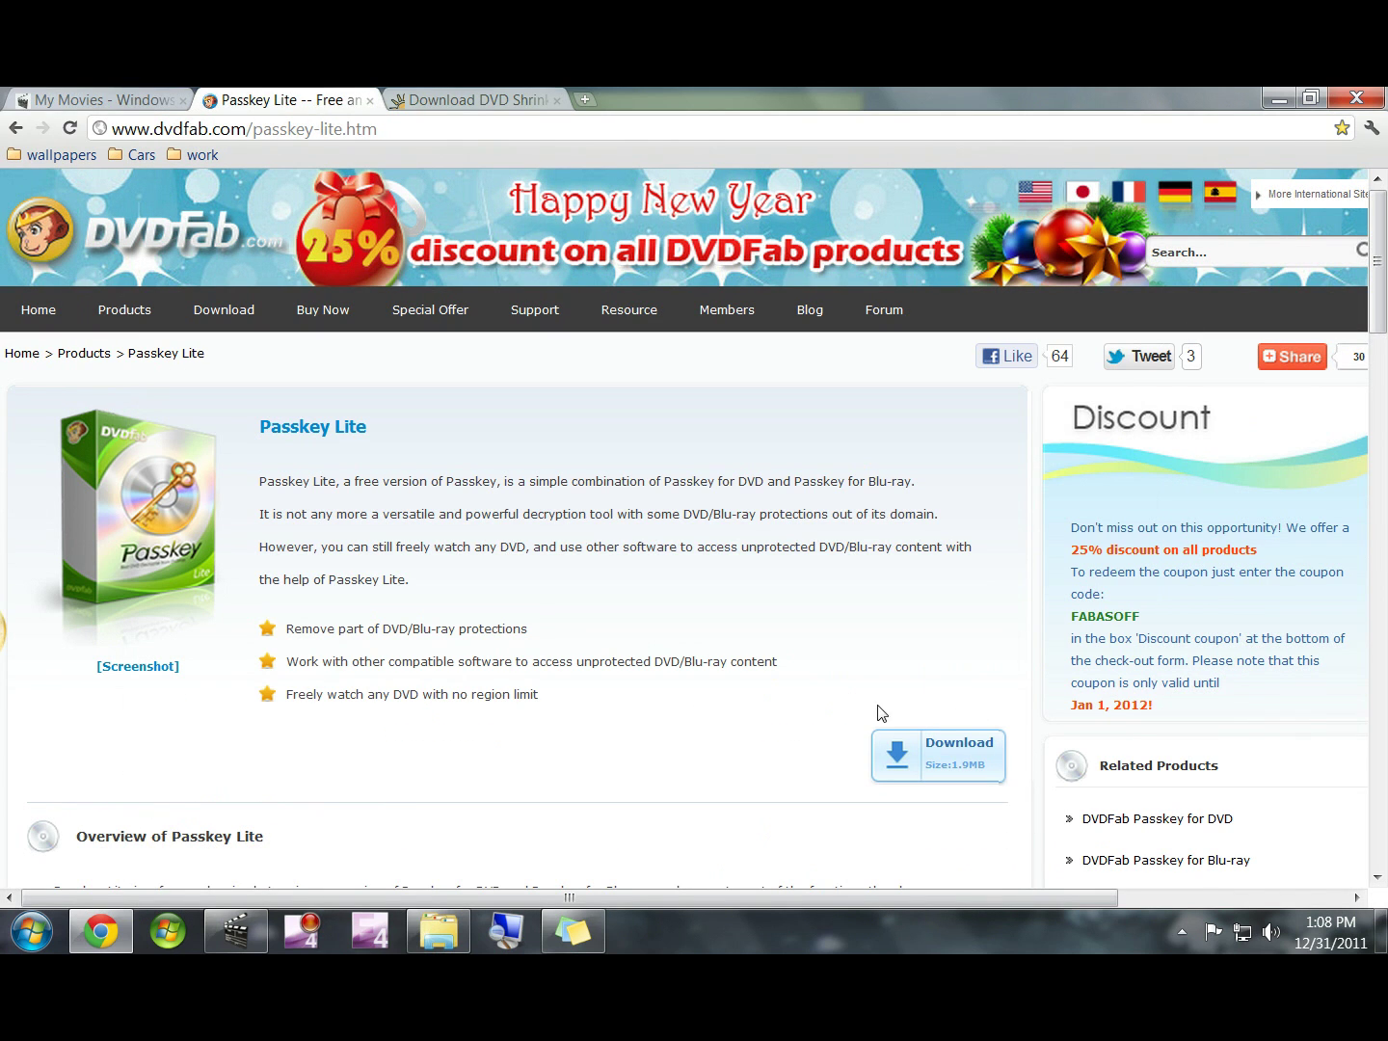
click(460, 101)
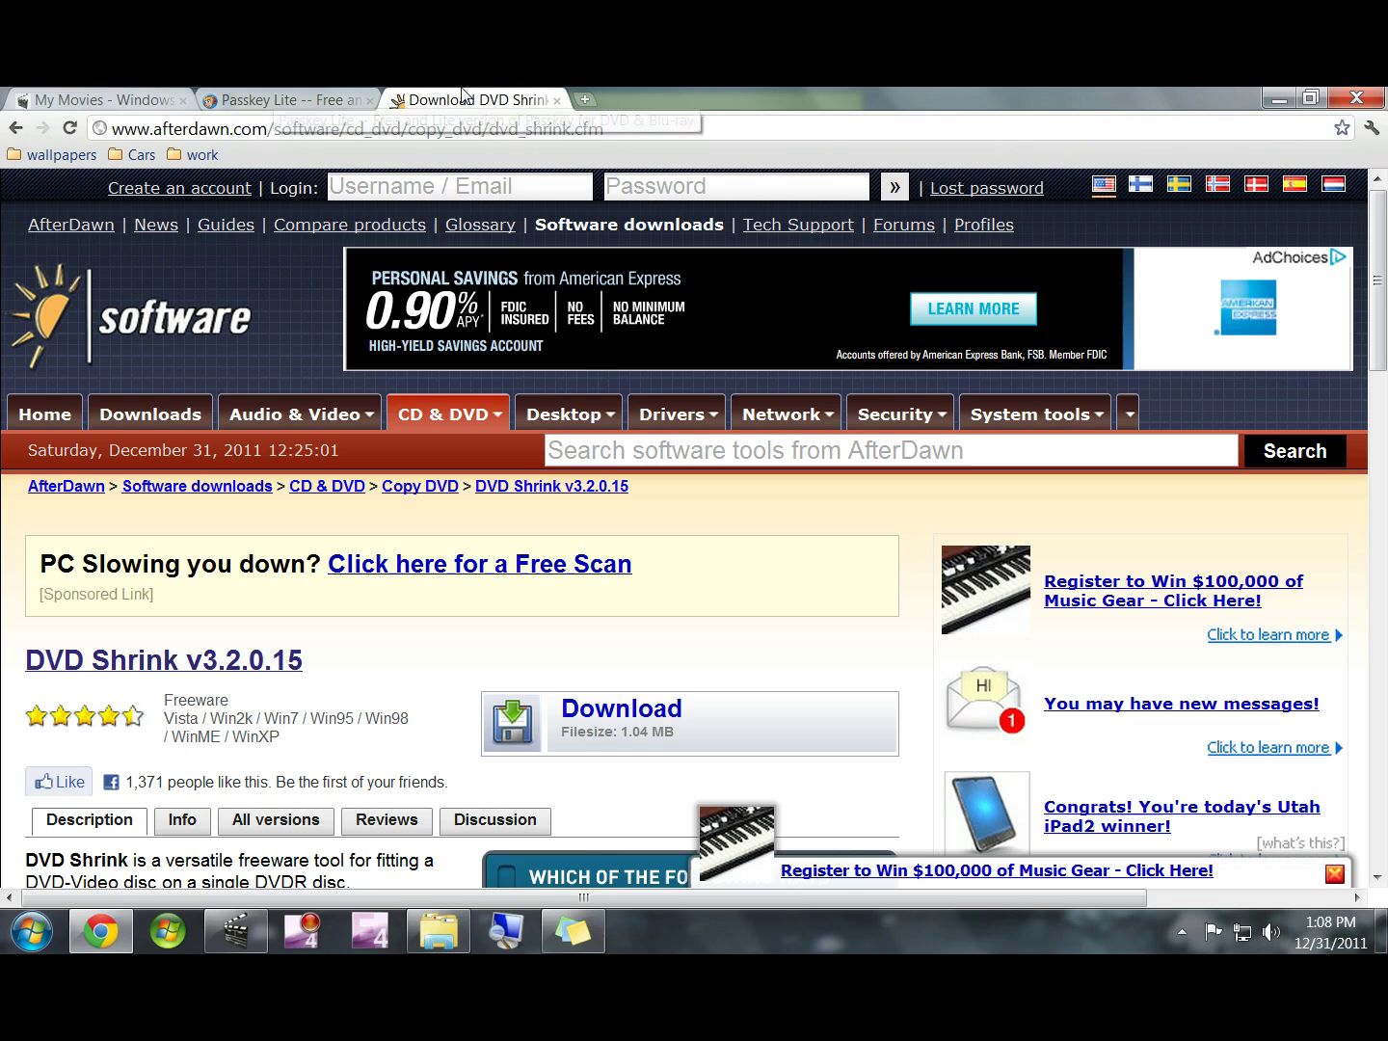
click(1279, 97)
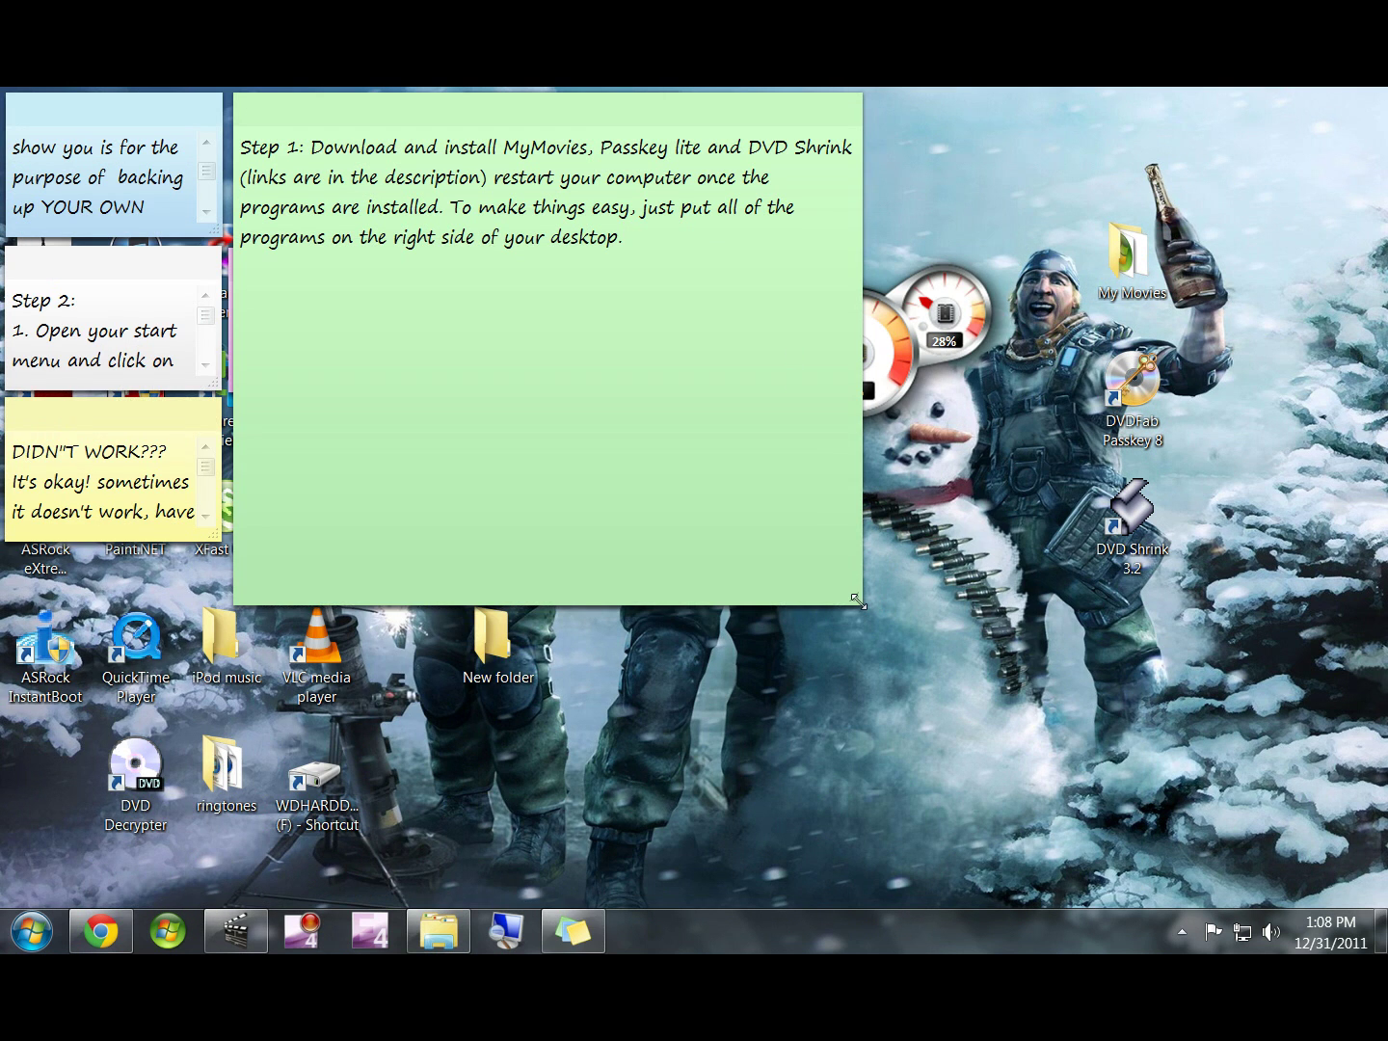
drag(855, 601, 422, 188)
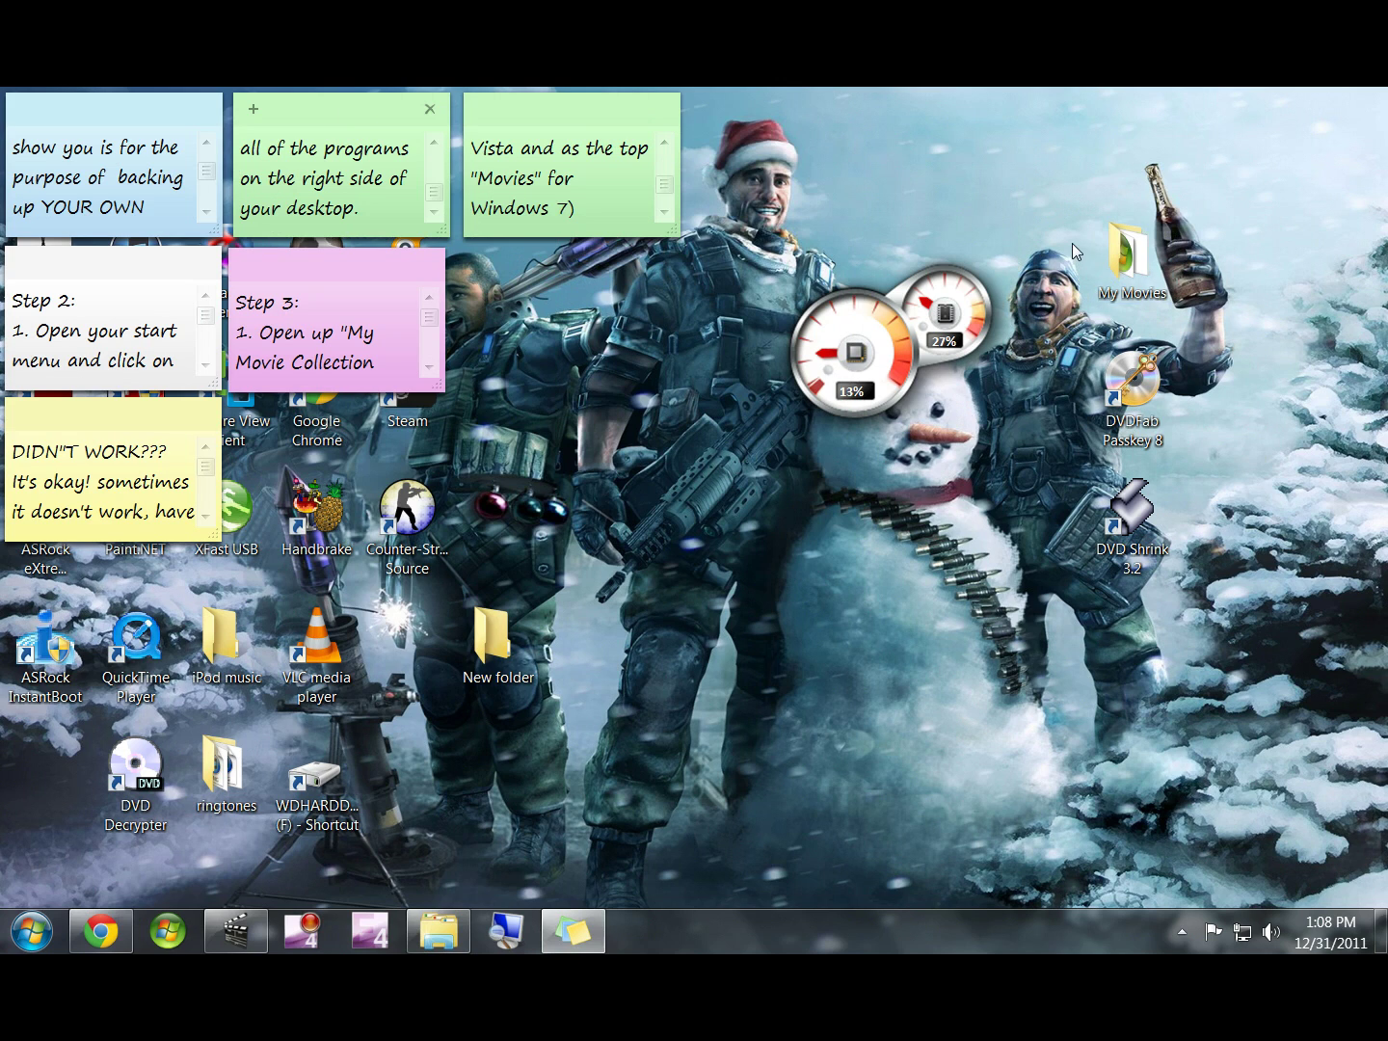
Select the My Movies, DVDFab Passkey 8 and DVD Shrink 3.2 desktop icons together, and look through the full list of installed programs
drag(1071, 243, 1207, 625)
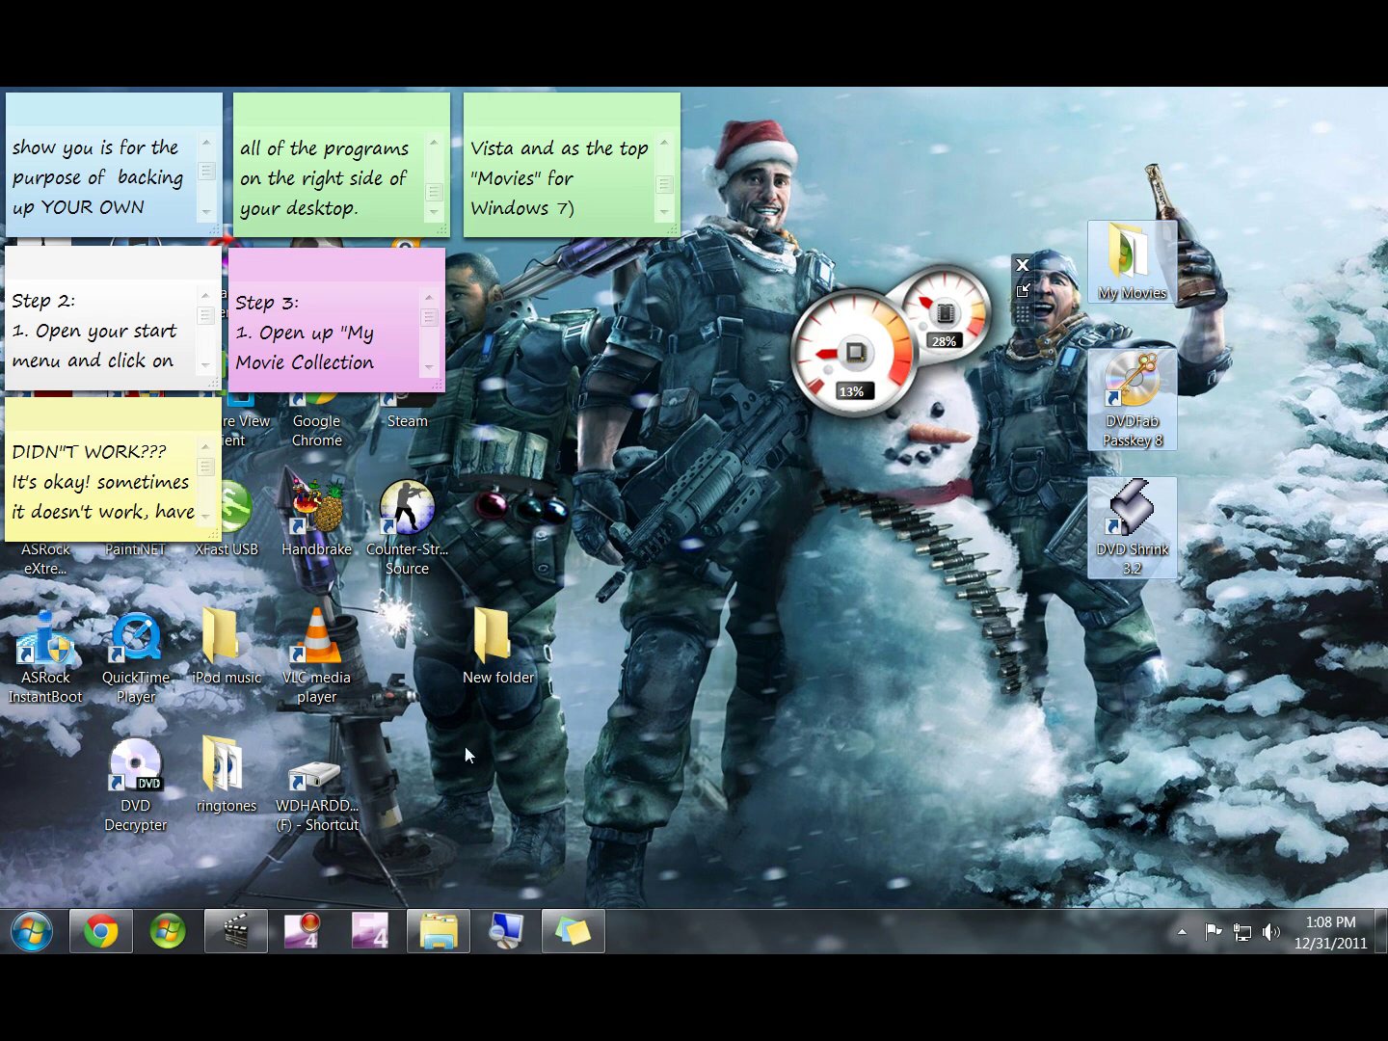
click(32, 931)
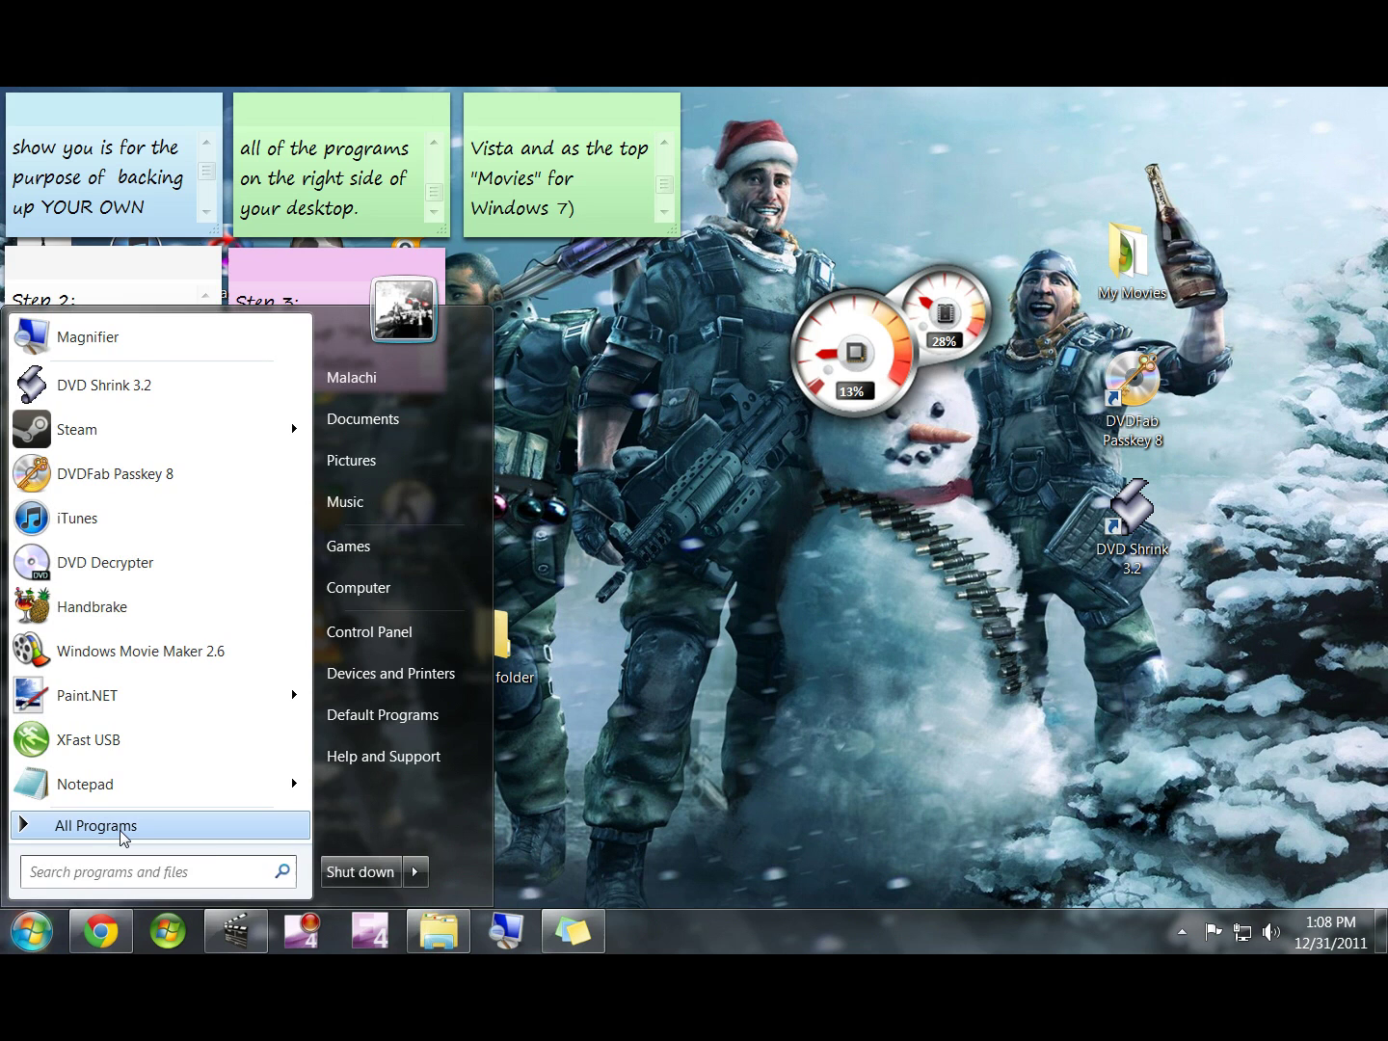
click(122, 829)
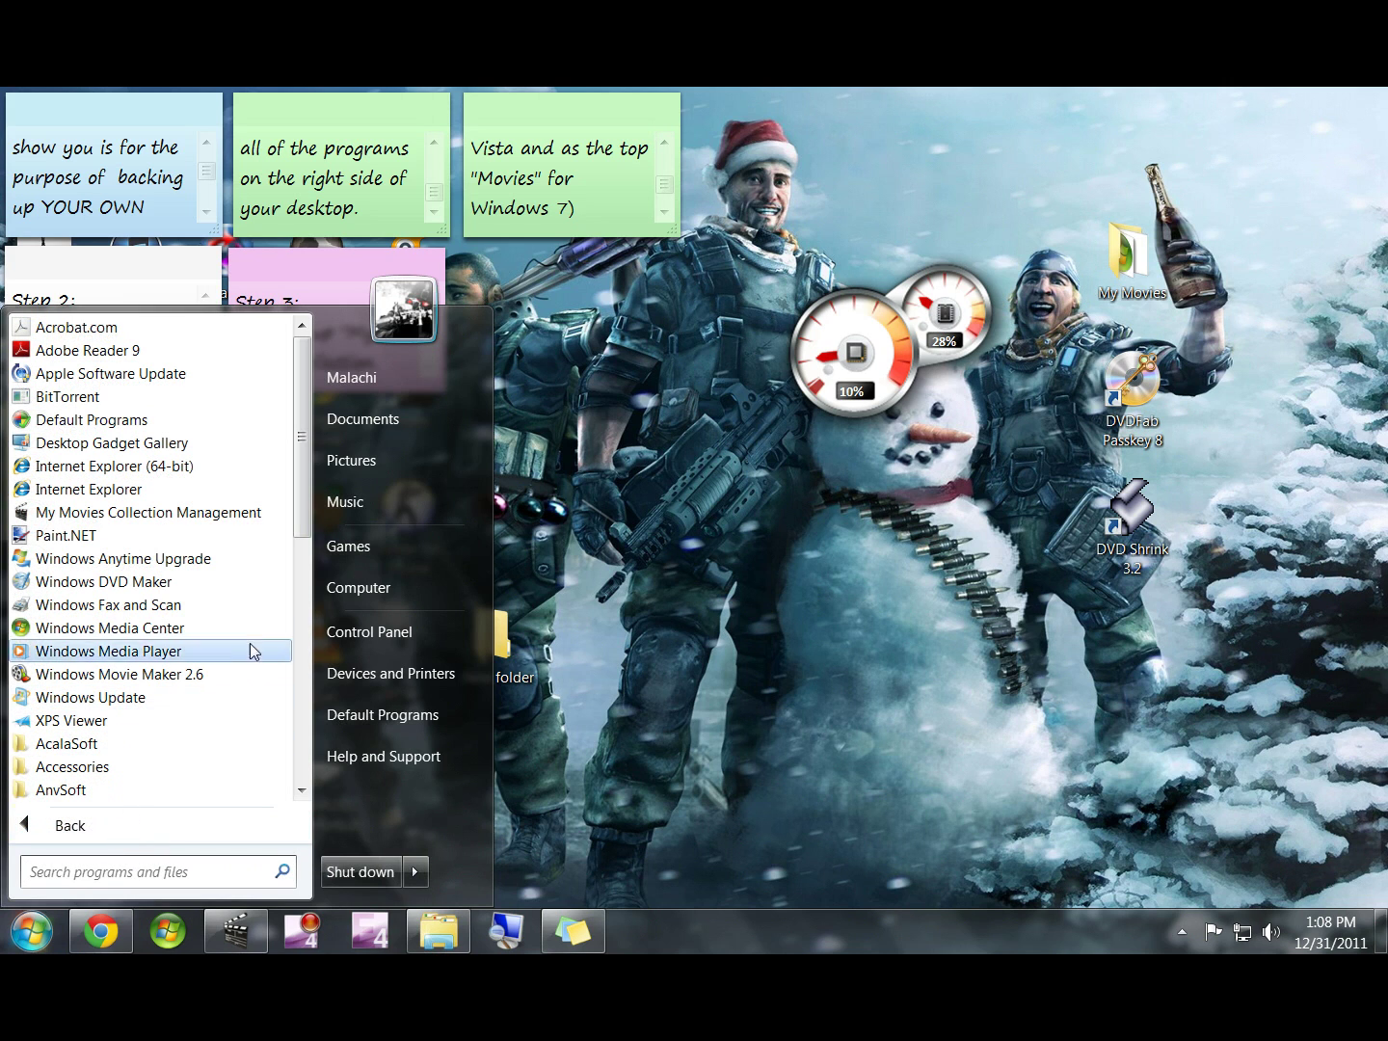
mouse_move(308, 500)
mouse_down()
mouse_move(288, 780)
mouse_move(312, 467)
mouse_up()
click(794, 733)
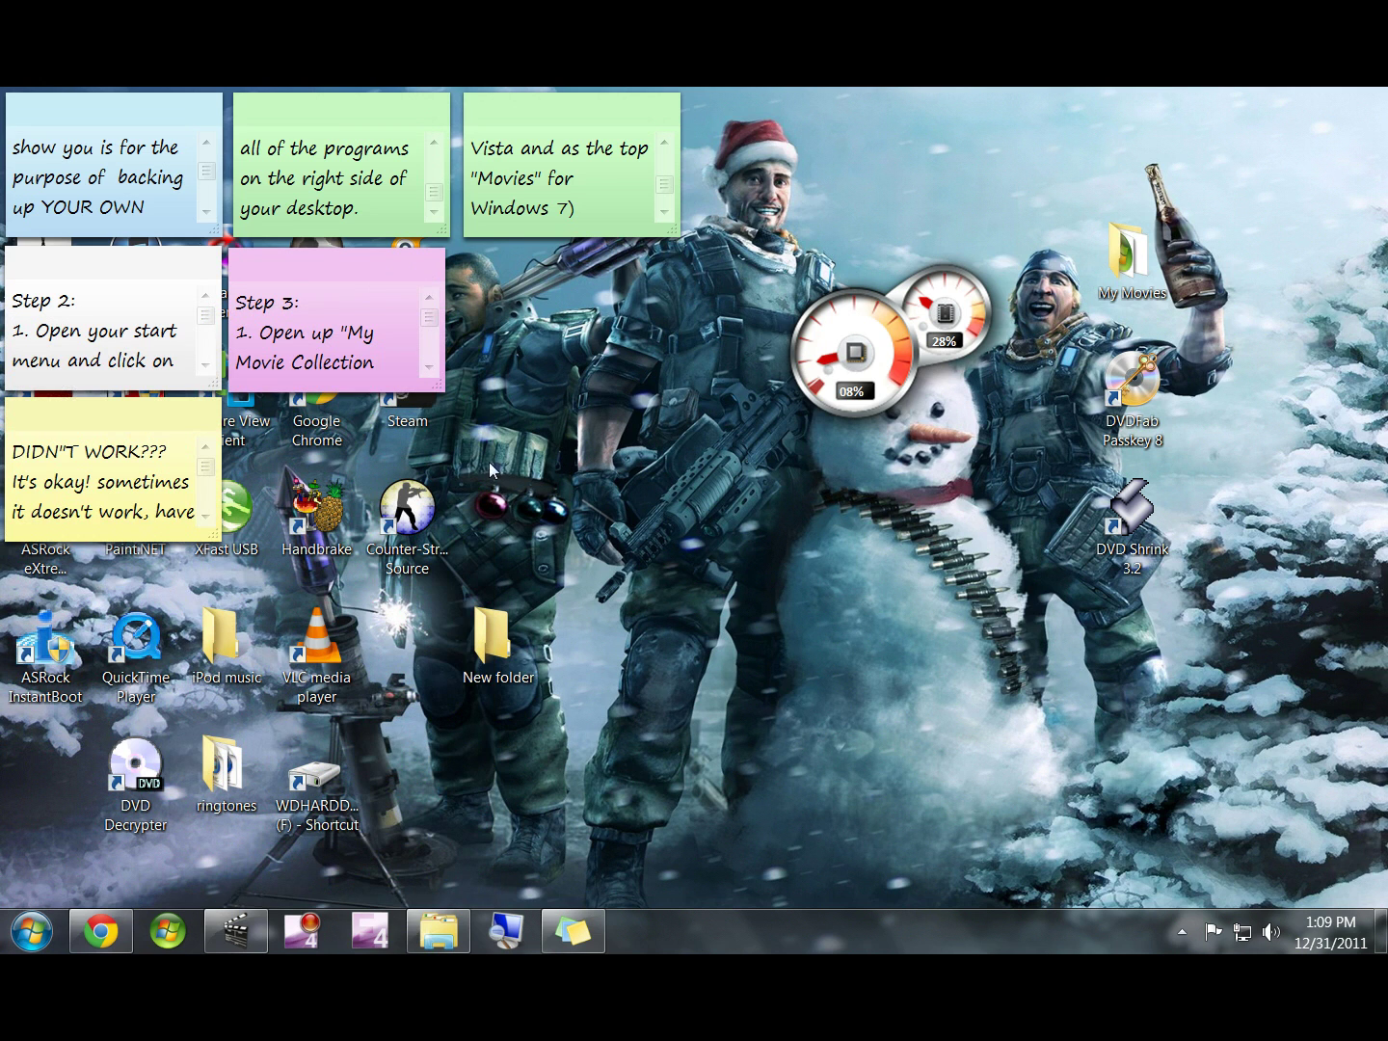